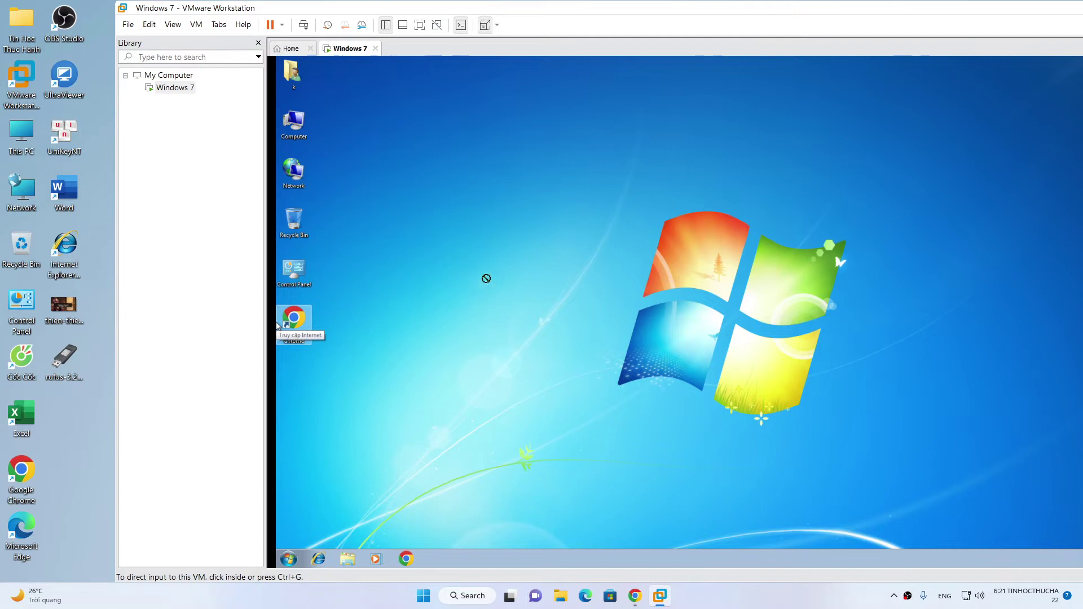
# - Try to copy the Rufus executable from the host desktop and paste it onto the Windows 7 virtual machine's desktop
pyautogui.click(497, 258)
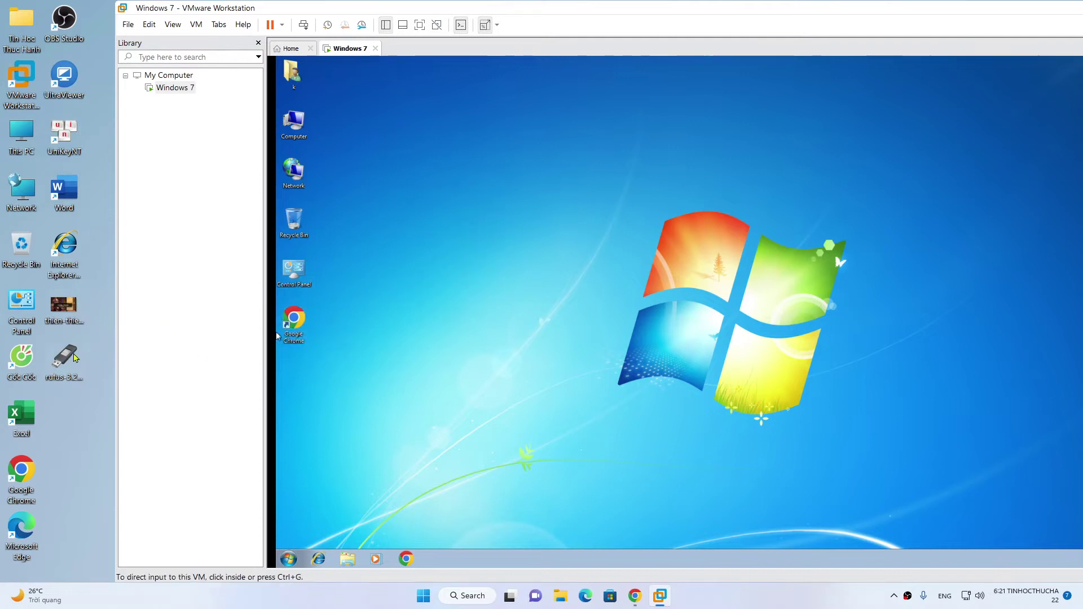
pyautogui.rightClick(73, 356)
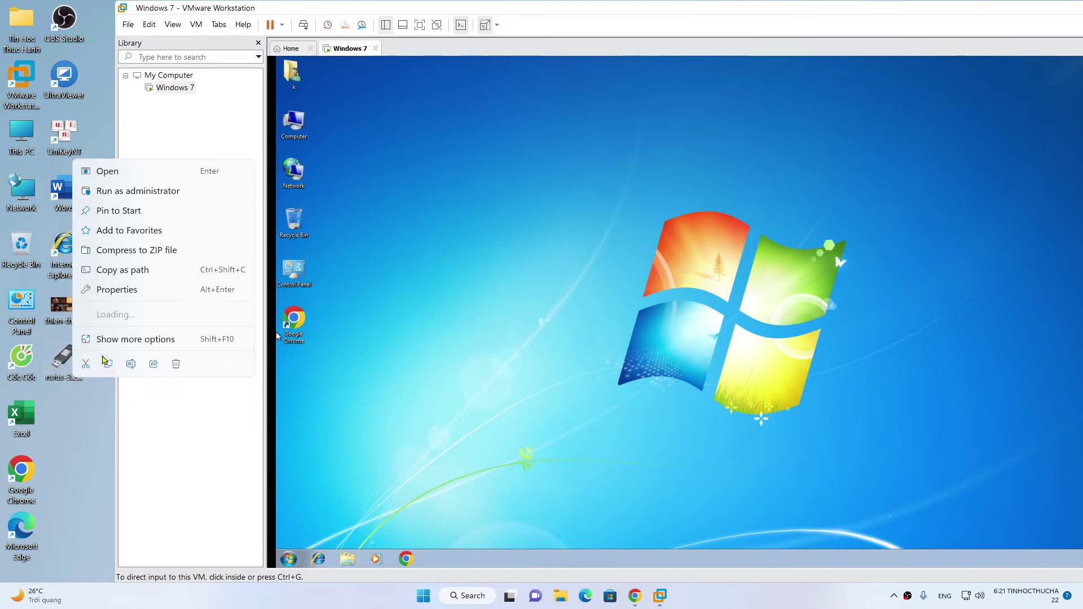
pyautogui.click(107, 364)
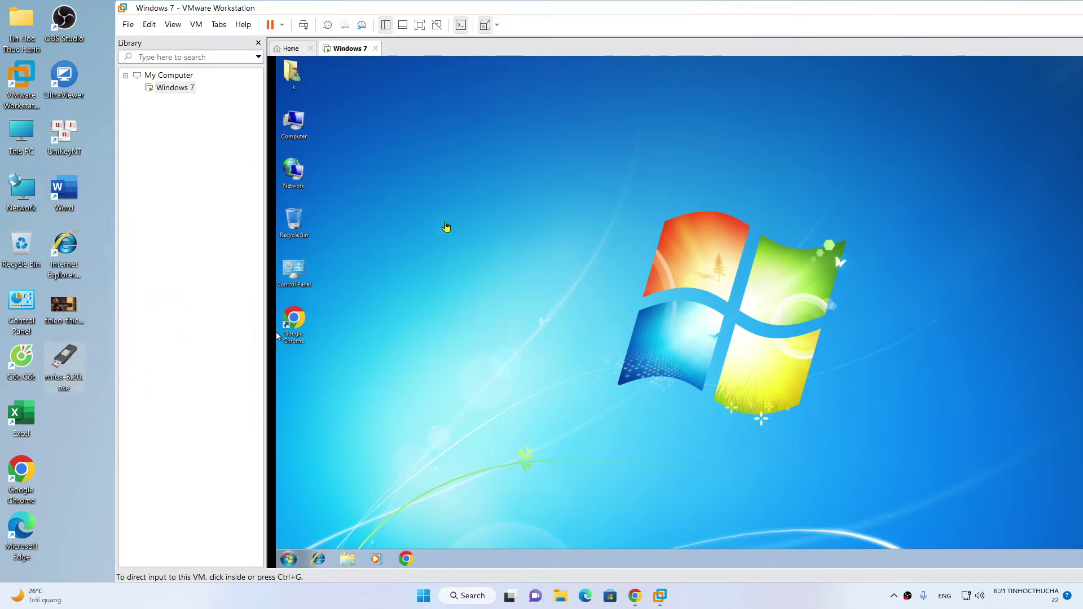
pyautogui.click(450, 218)
pyautogui.rightClick(453, 214)
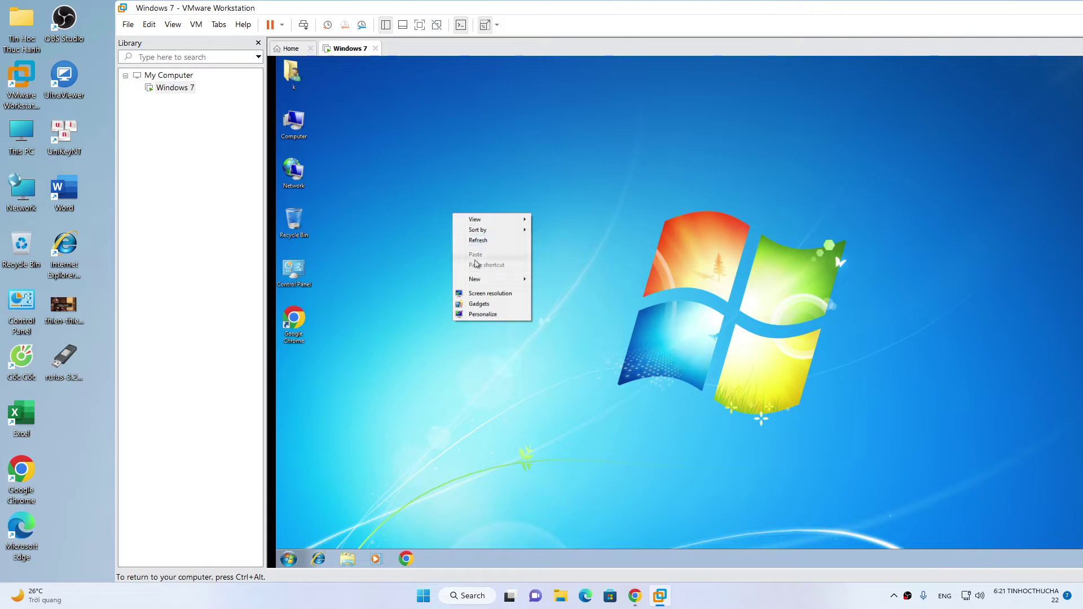
pyautogui.click(420, 242)
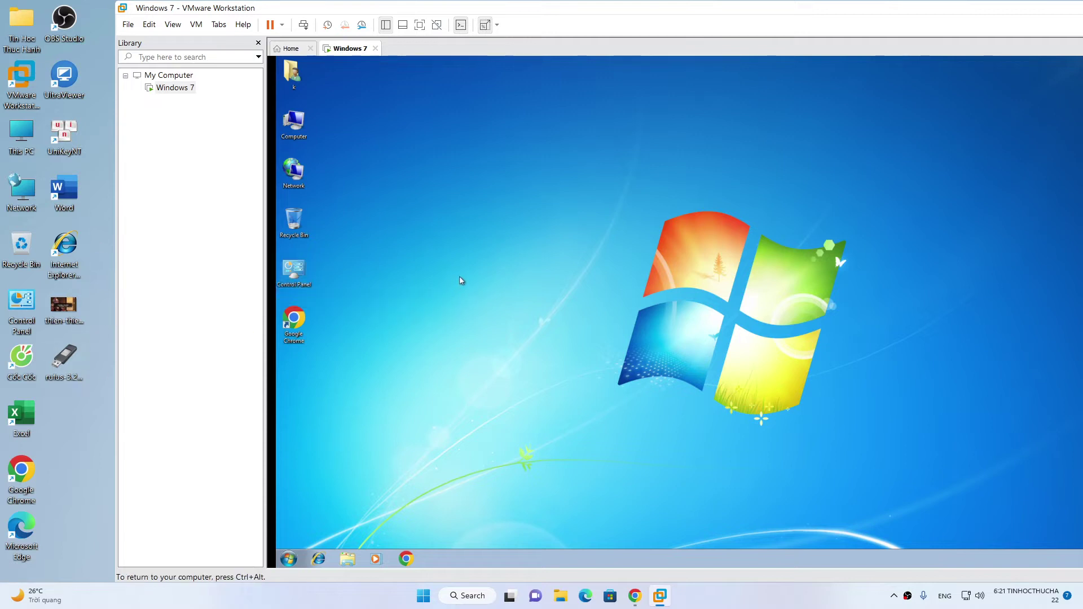
# - Start the VMware Tools installation for the Windows 7 virtual machine and switch the machine to full screen
pyautogui.hotkey('ctrl', 'alt')
pyautogui.click(196, 24)
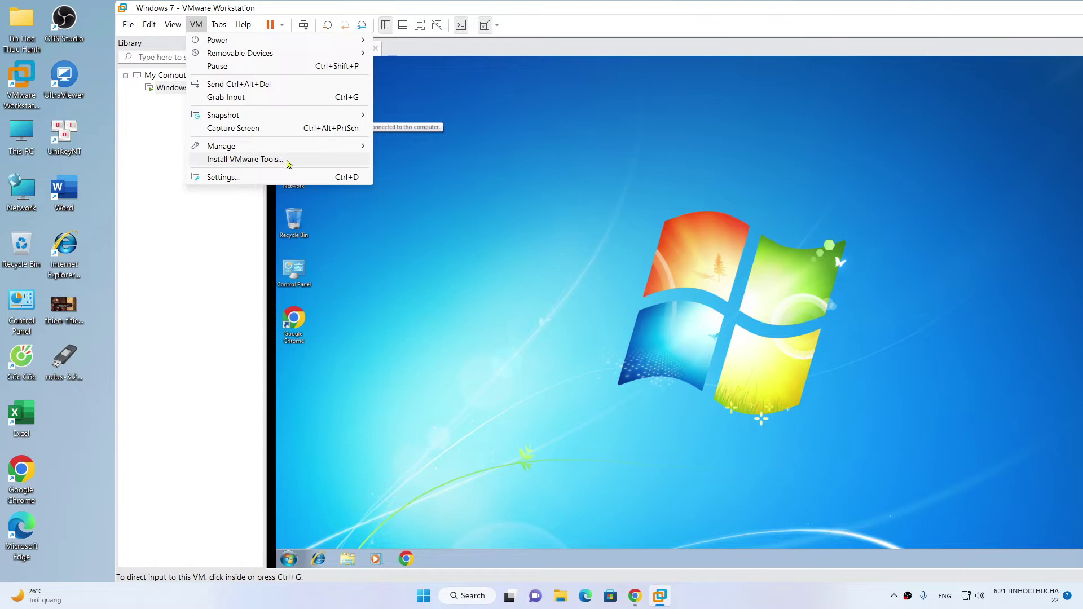
pyautogui.click(287, 162)
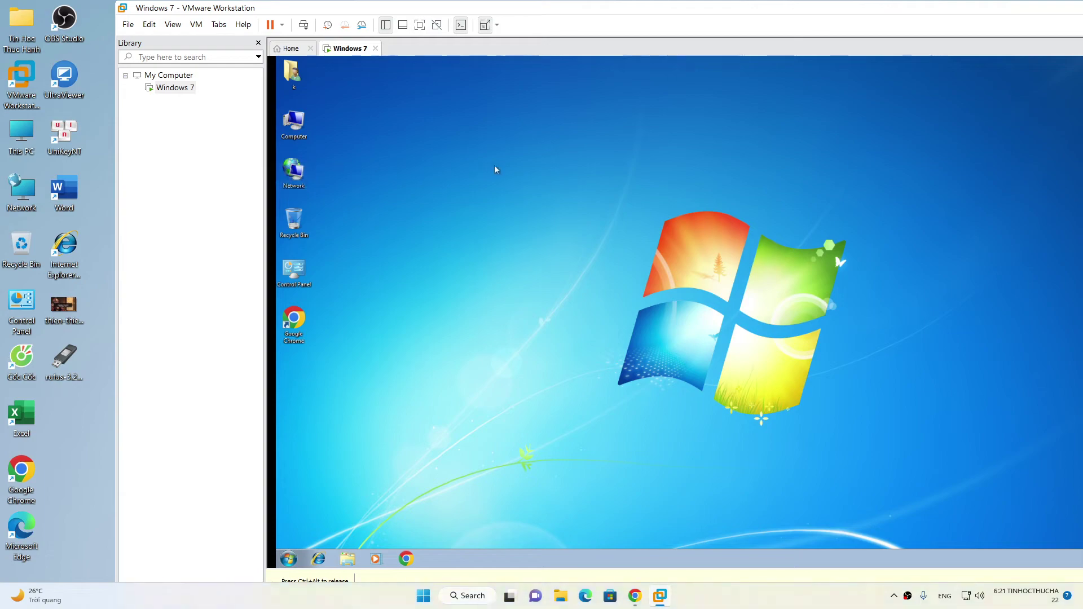
pyautogui.hotkey('ctrl', 'alt', 'Return')
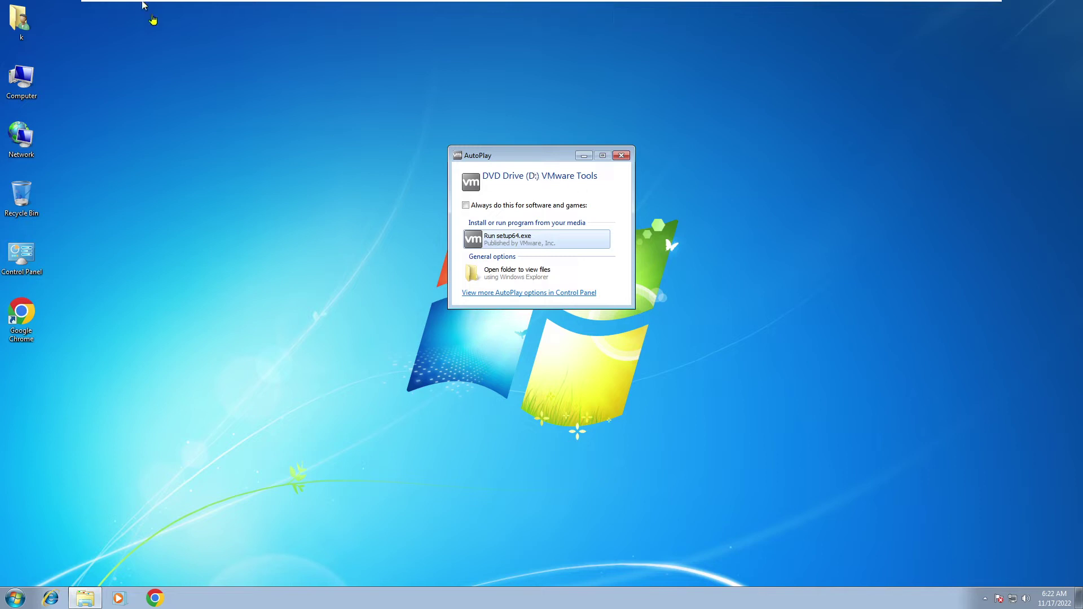
pyautogui.click(191, 10)
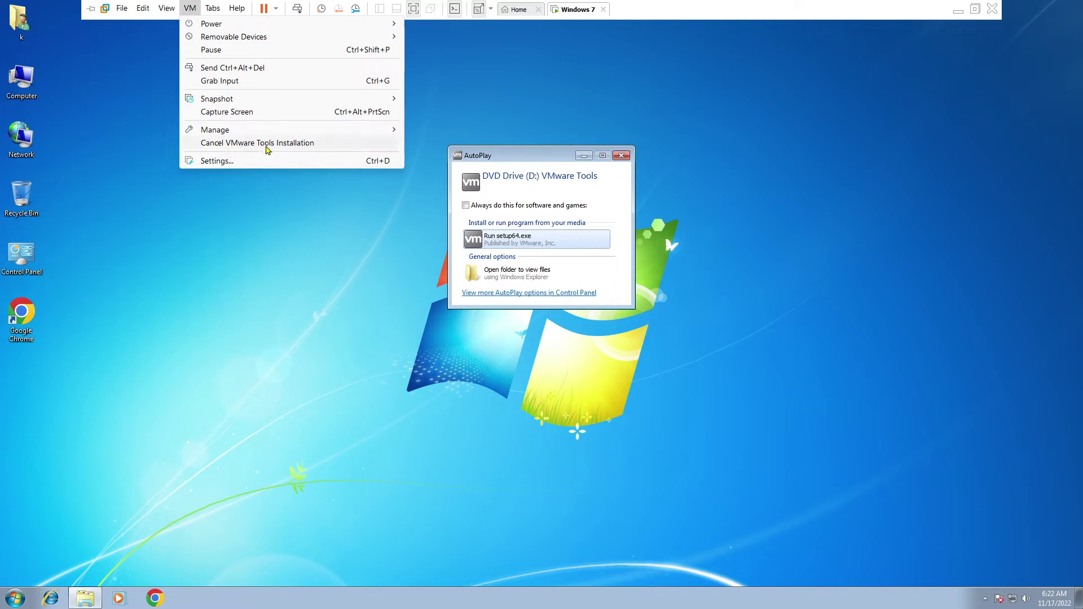
pyautogui.click(477, 156)
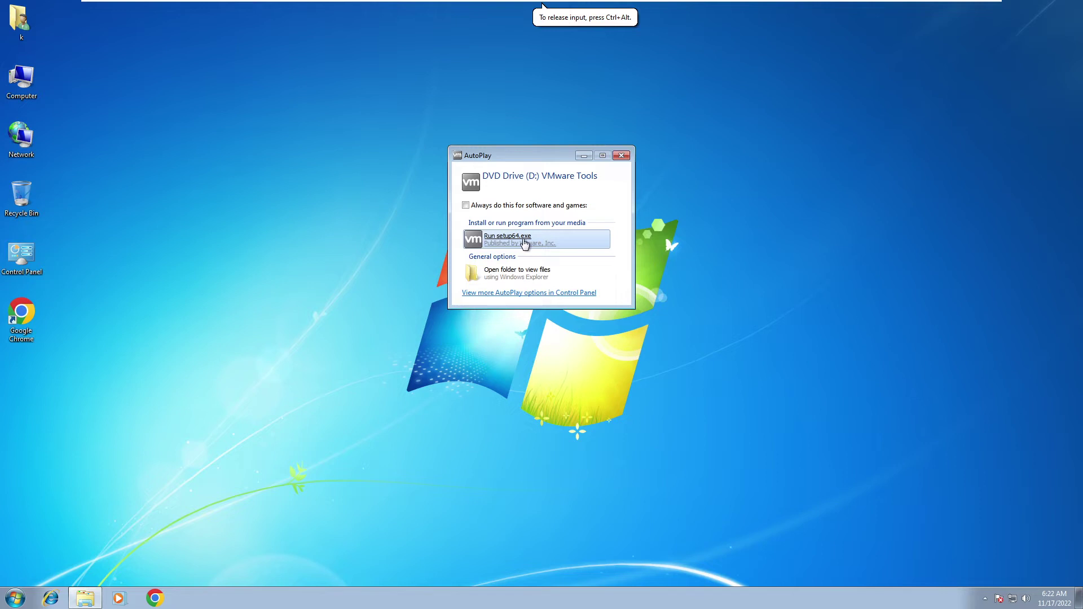
# - Check the virtual machine's system type in the computer's system properties, closing the window when done
pyautogui.rightClick(25, 79)
pyautogui.click(83, 187)
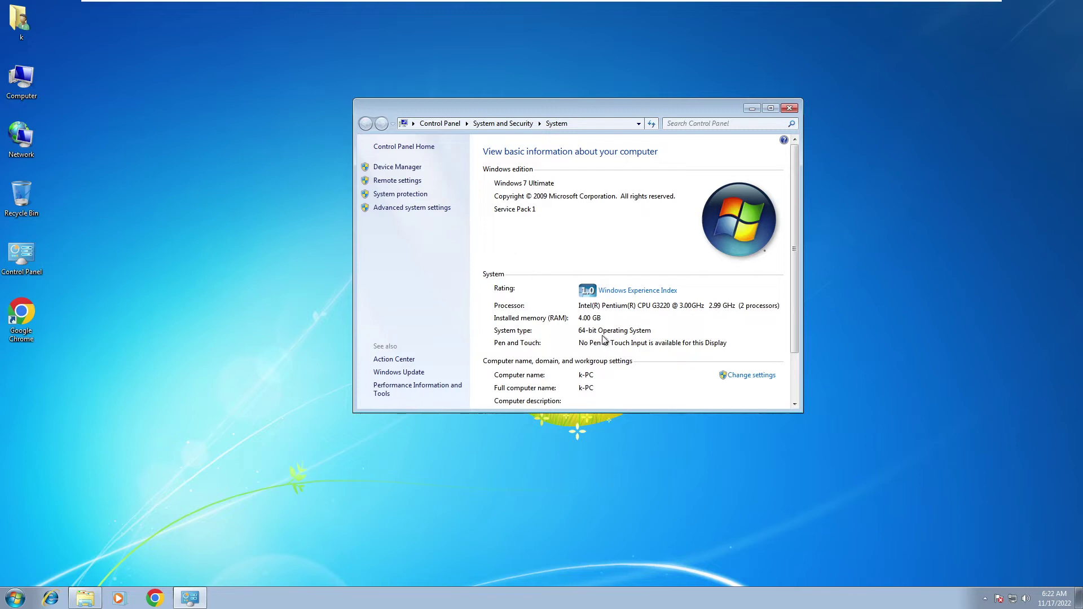
pyautogui.moveTo(718, 110); pyautogui.dragTo(386, 88)
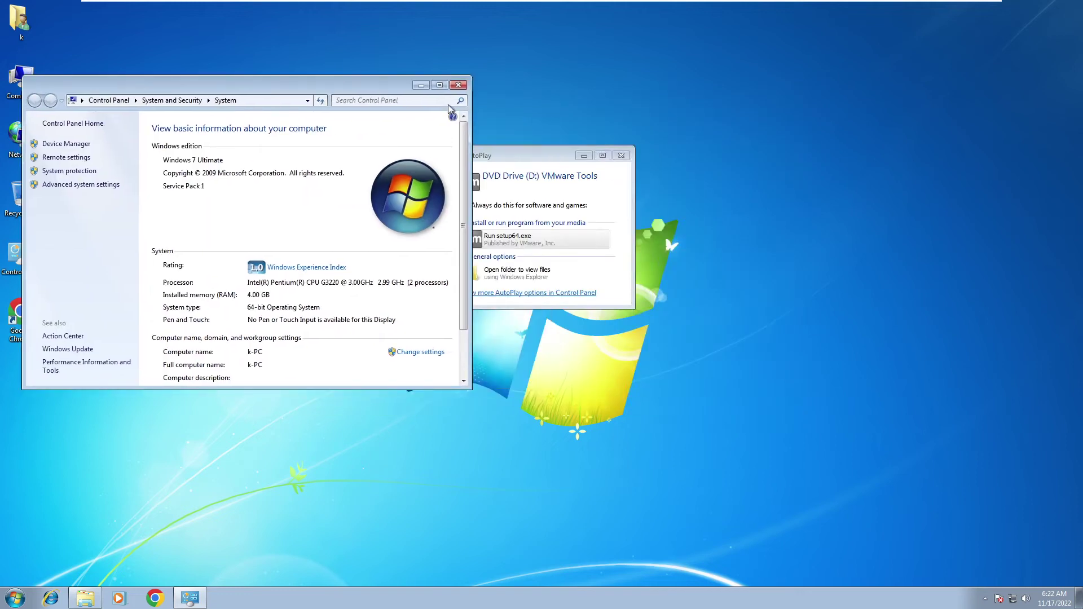
pyautogui.click(457, 85)
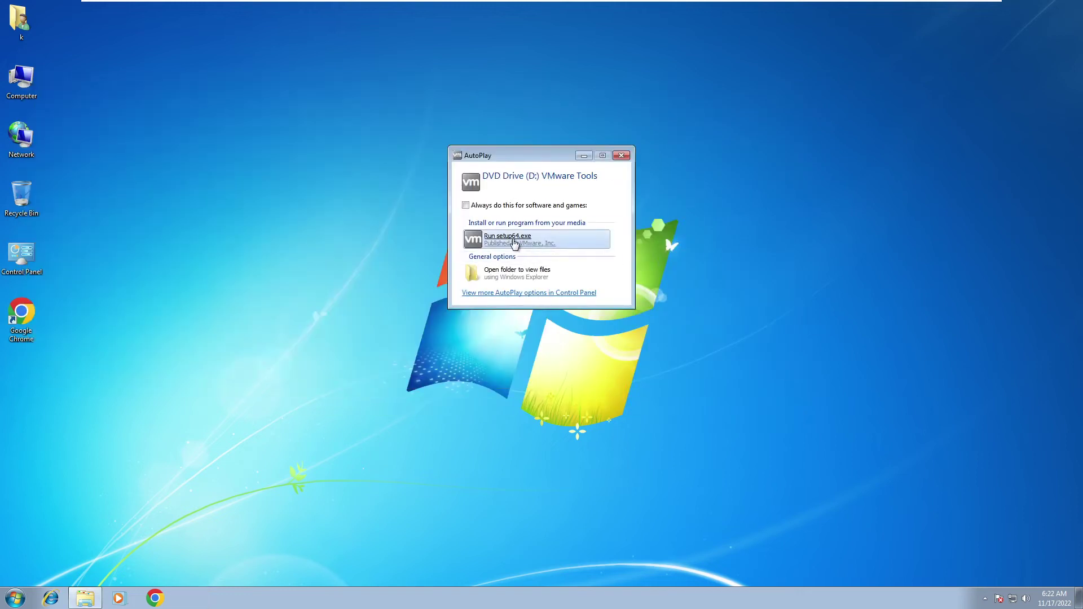
# - Run setup64.exe from the VMware Tools disc and try to install VMware Tools with the wizard's default options
pyautogui.click(514, 243)
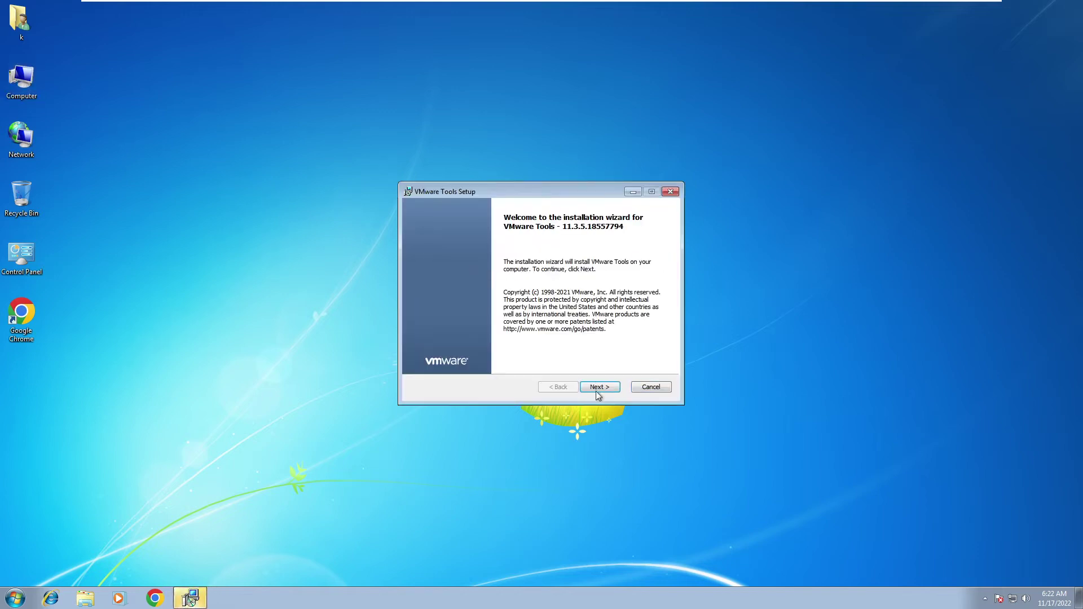
pyautogui.click(595, 391)
pyautogui.click(596, 387)
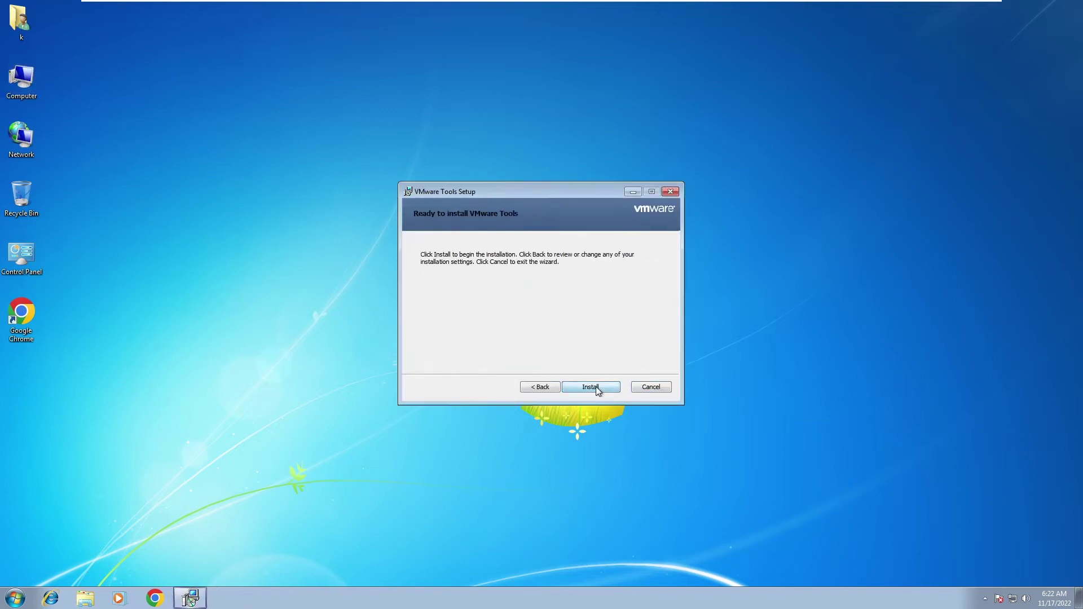
pyautogui.click(597, 391)
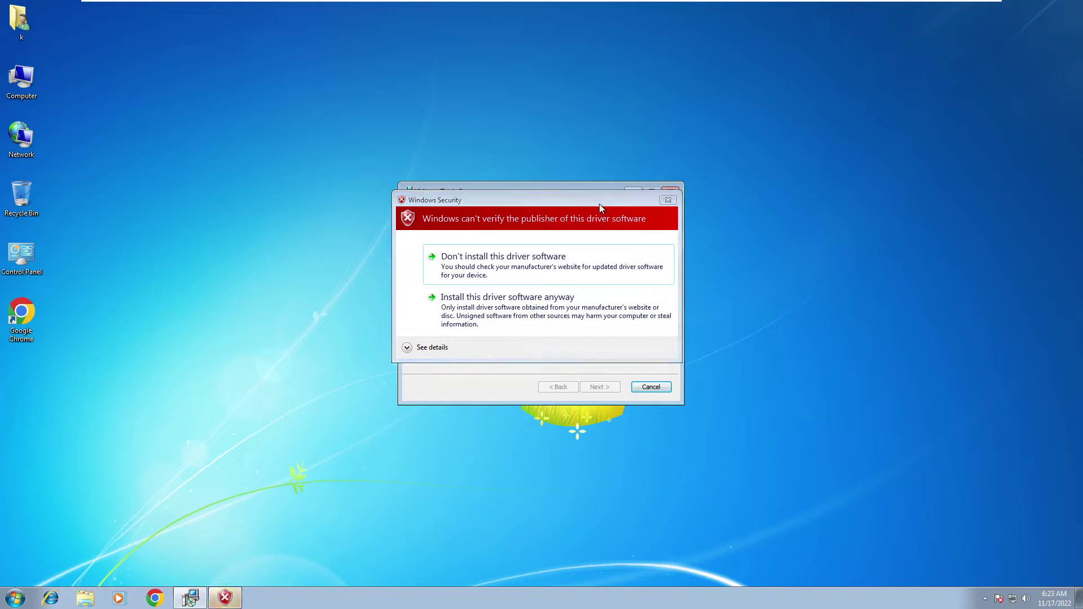
# - Install the unverified driver software anyway and dismiss the VSock driver warning
pyautogui.moveTo(597, 201); pyautogui.dragTo(444, 120)
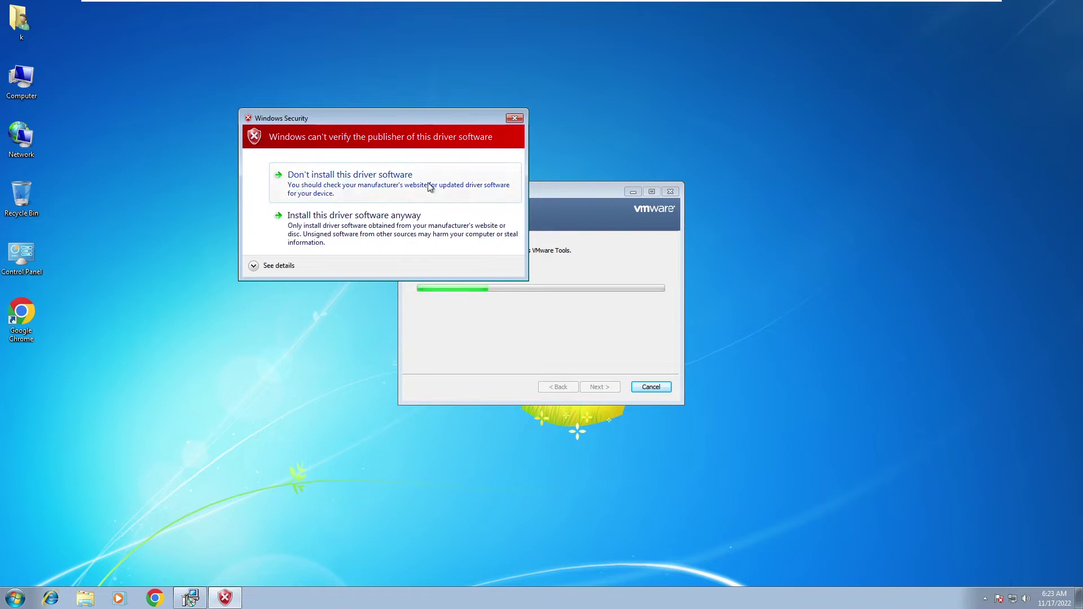
pyautogui.click(331, 240)
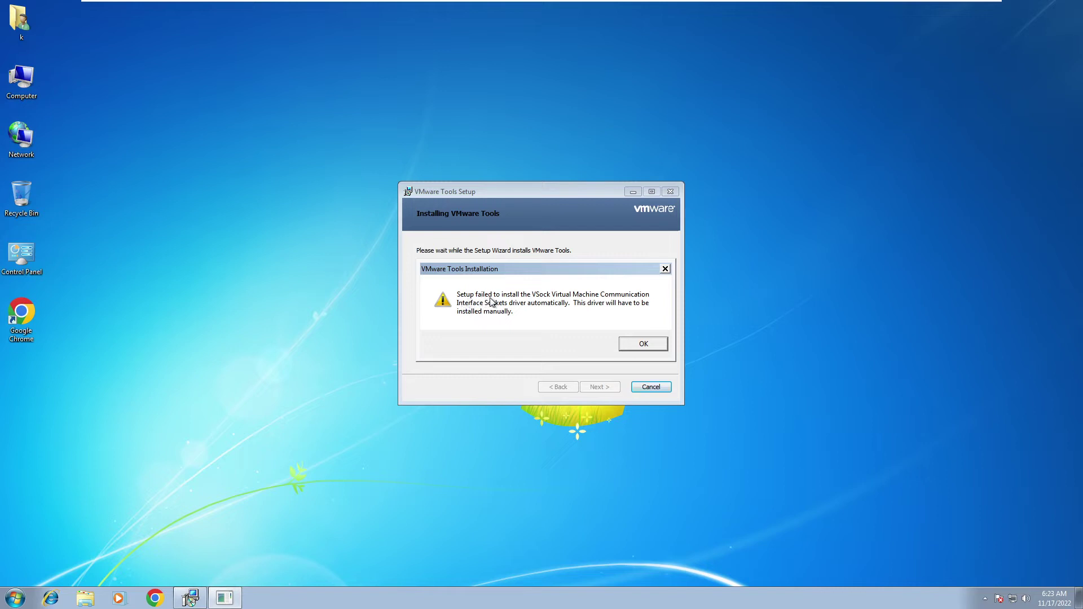
pyautogui.click(666, 269)
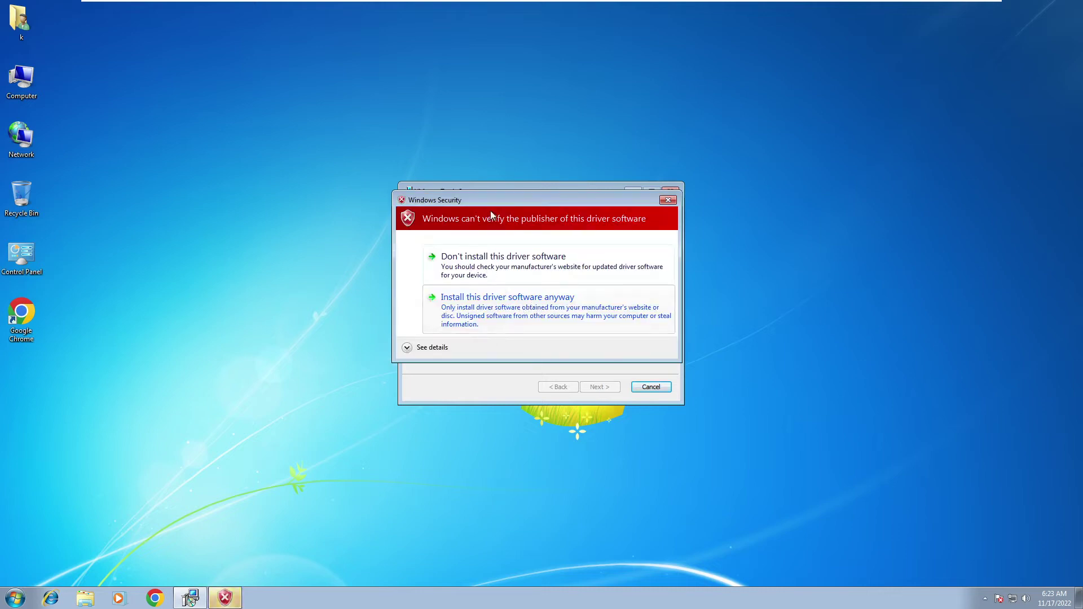
# - Allow the remaining unverified drivers to install anyway, dismissing the Memory Control driver warning and closing the setup wizard
pyautogui.moveTo(530, 200); pyautogui.dragTo(467, 314)
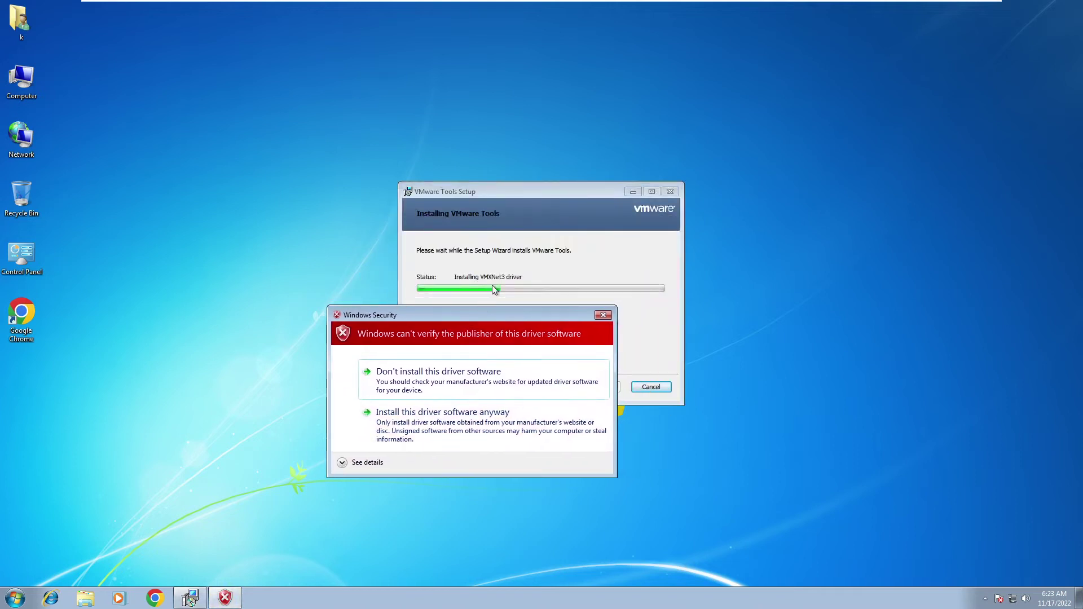
pyautogui.click(445, 423)
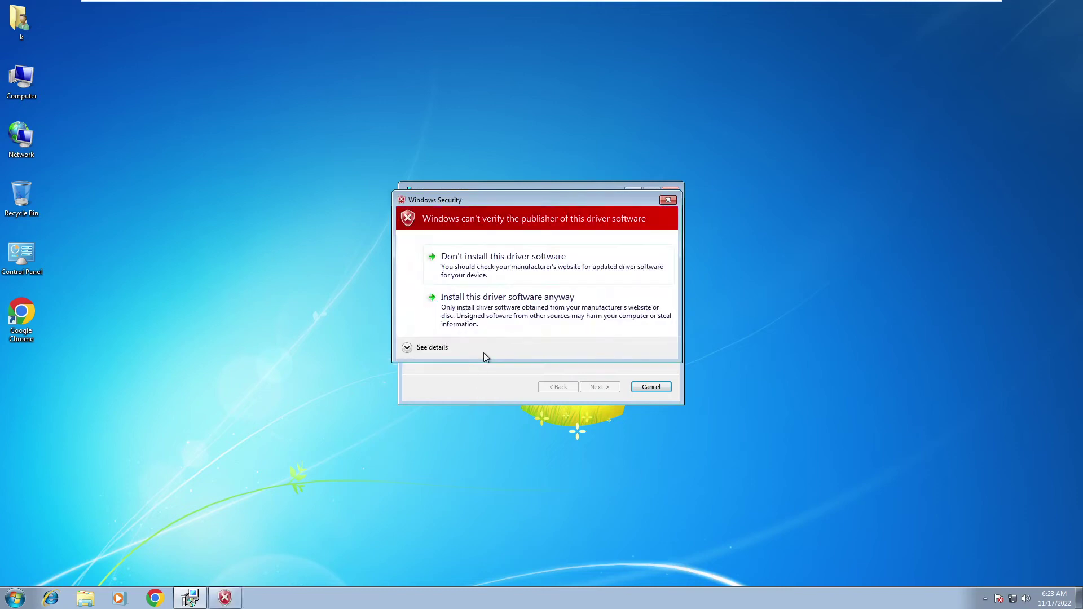
pyautogui.click(473, 309)
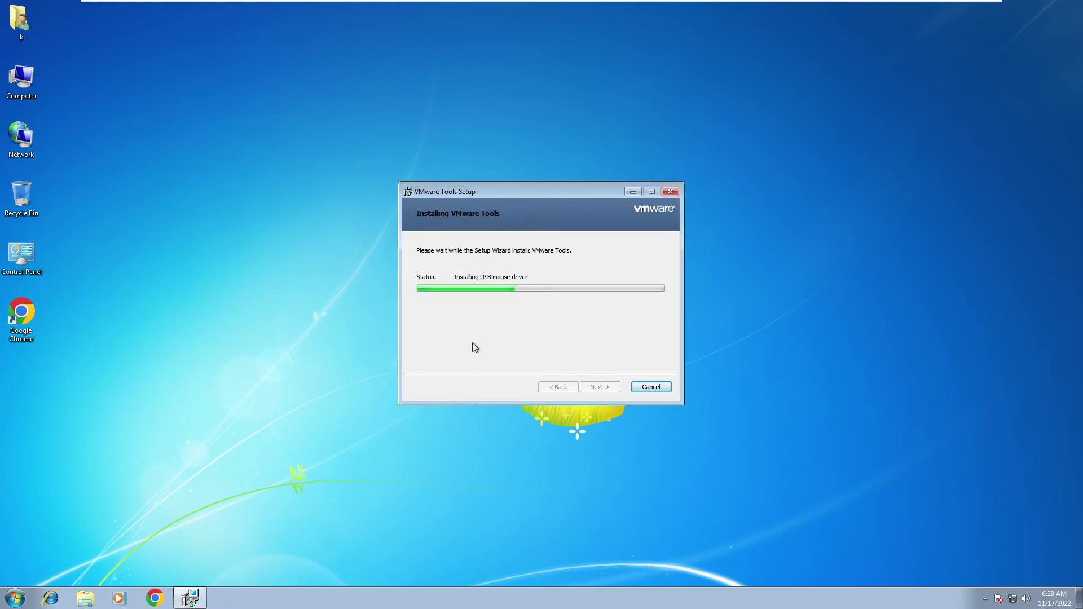
pyautogui.click(489, 310)
pyautogui.click(496, 318)
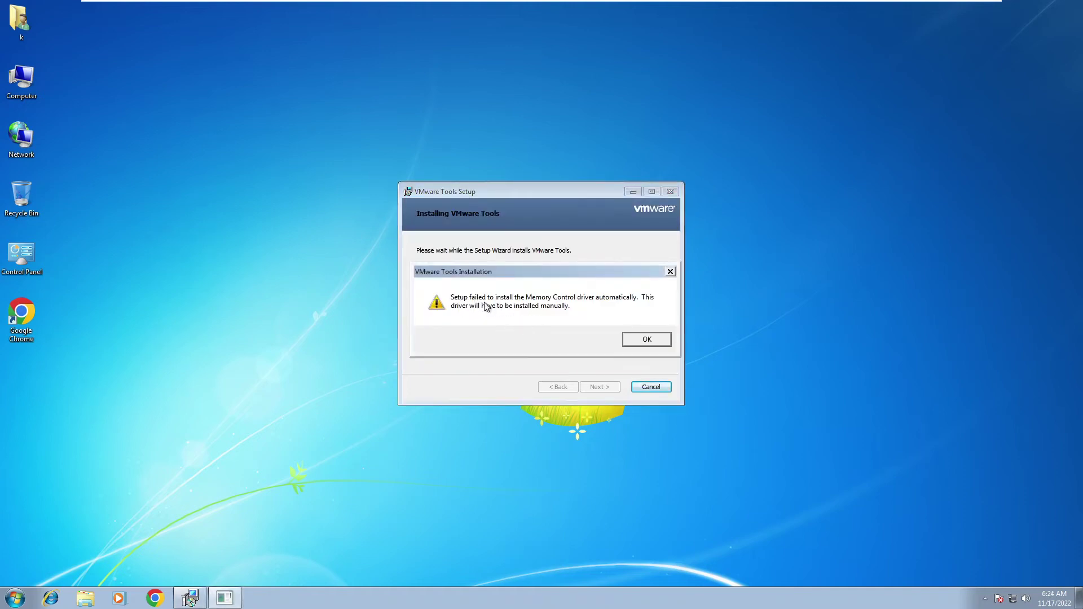
pyautogui.click(644, 339)
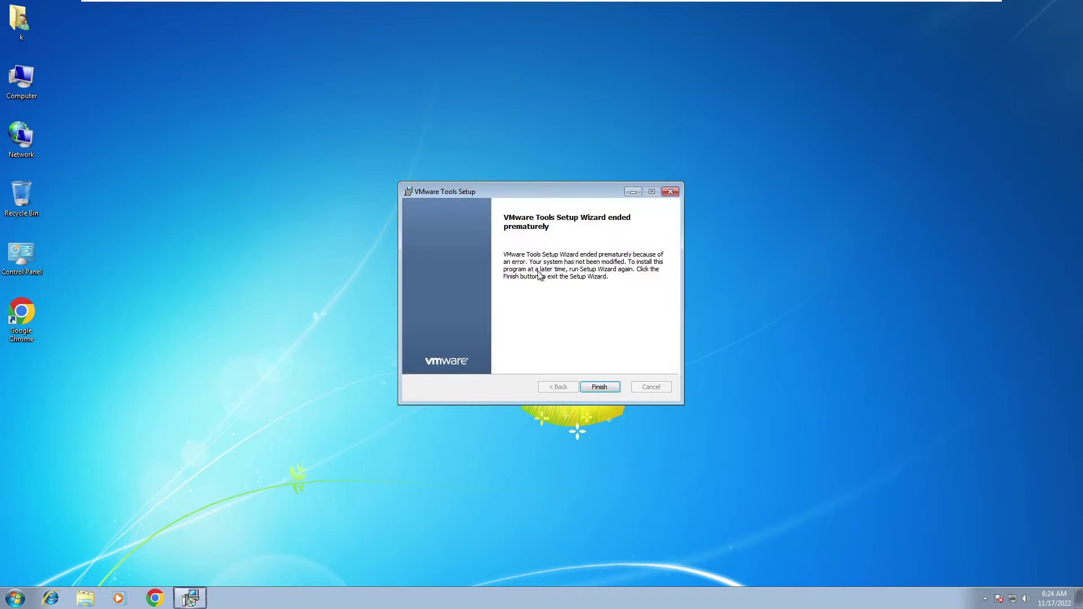
pyautogui.click(599, 387)
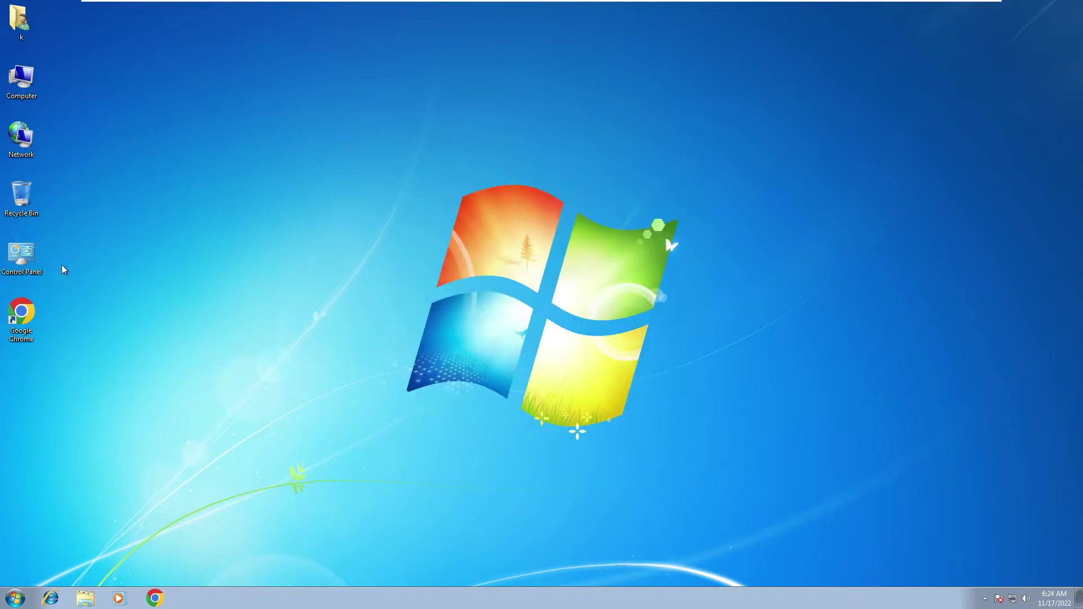
# - Check the list of installed programs in Programs and Features for VMware Tools, widening the Name column to read full names
pyautogui.doubleClick(22, 257)
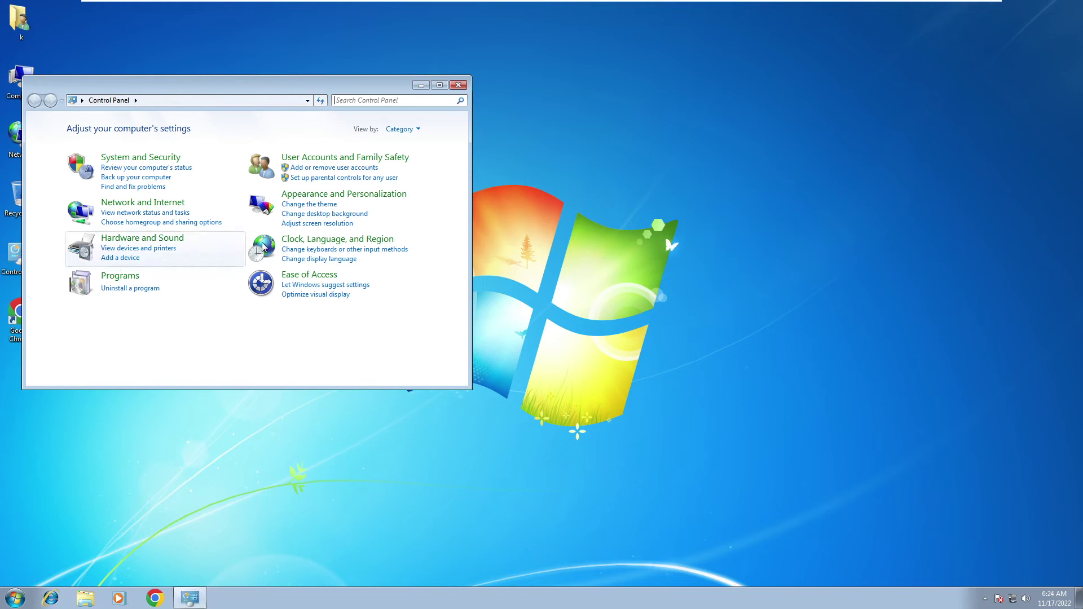
pyautogui.click(126, 288)
pyautogui.moveTo(425, 86); pyautogui.dragTo(547, 23)
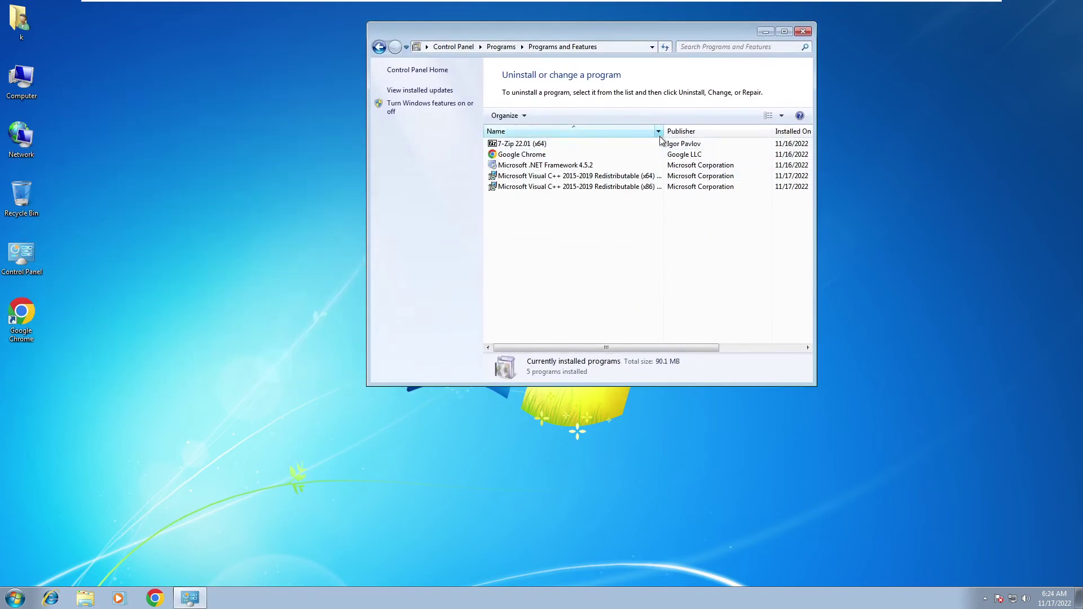
pyautogui.moveTo(663, 132); pyautogui.dragTo(735, 131)
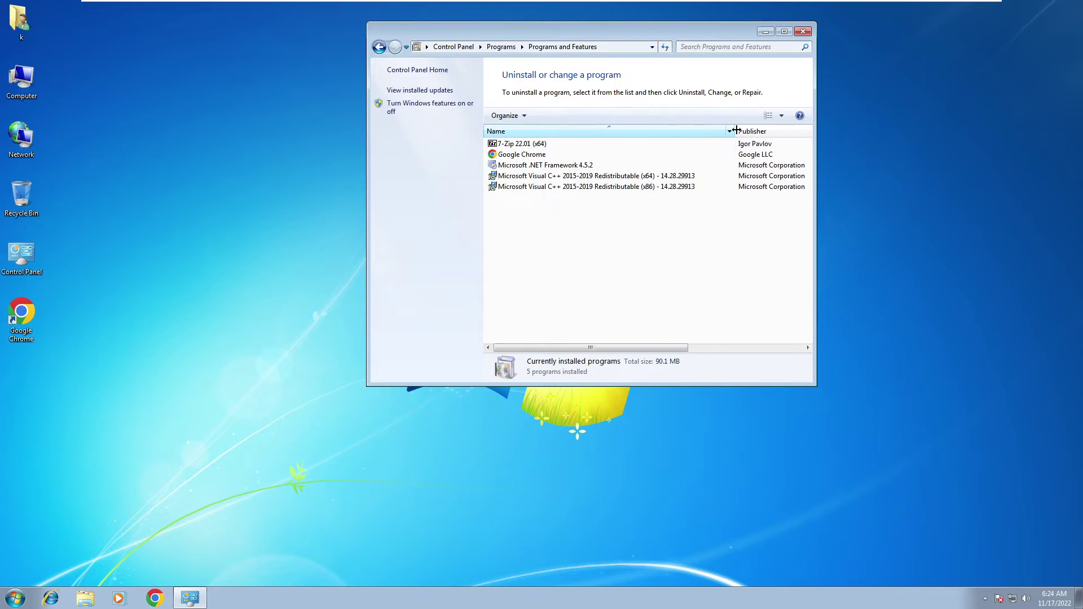
pyautogui.moveTo(622, 35); pyautogui.dragTo(581, 104)
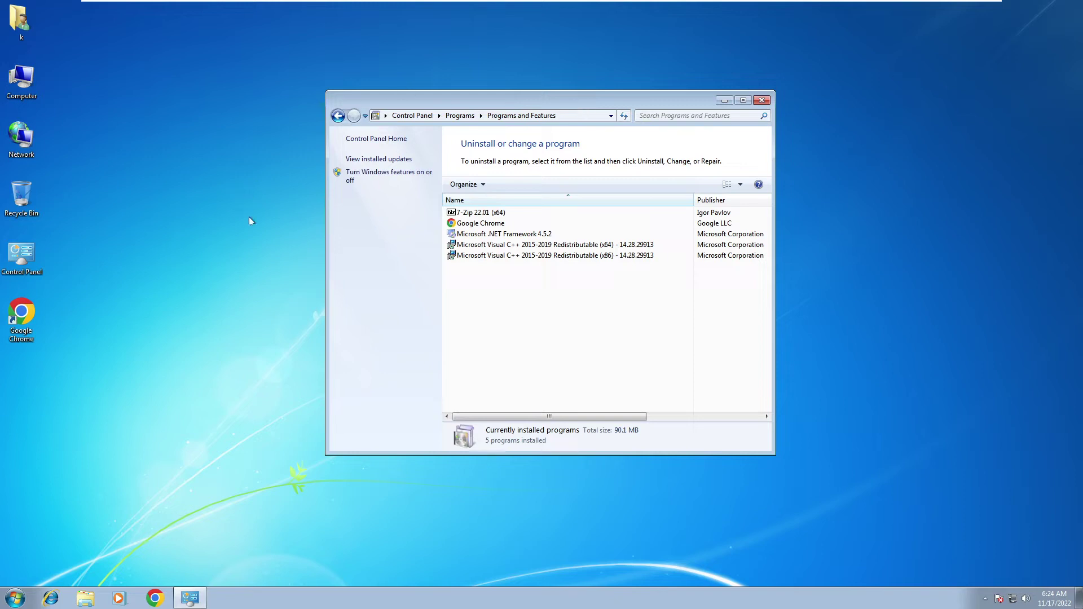
pyautogui.rightClick(179, 235)
pyautogui.click(196, 269)
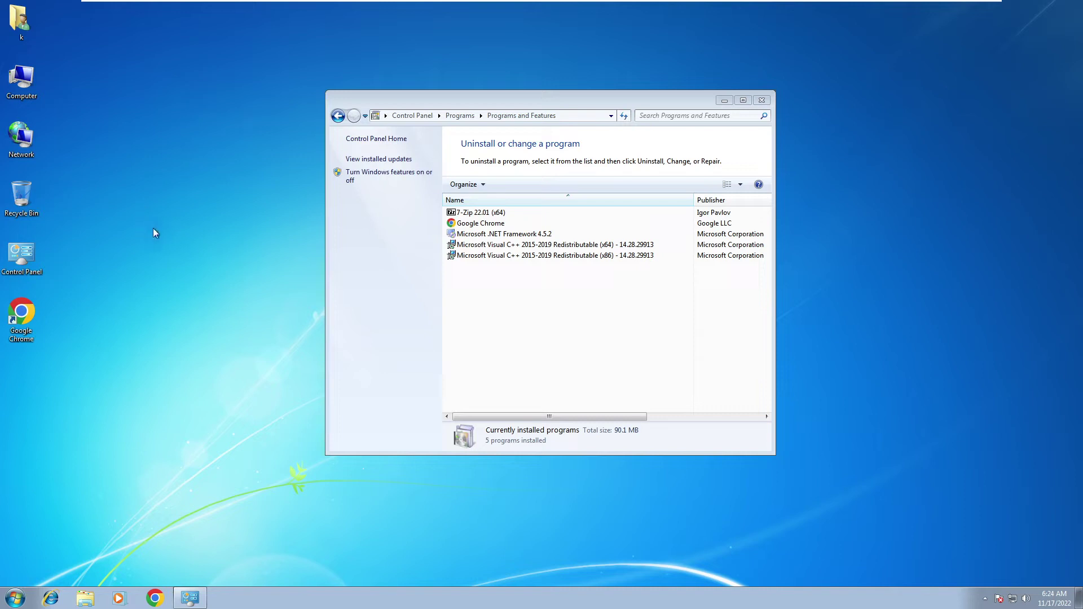
# - Open the bookmarked Microsoft Update Catalog in Google Chrome and search it for KB4474419
pyautogui.doubleClick(33, 325)
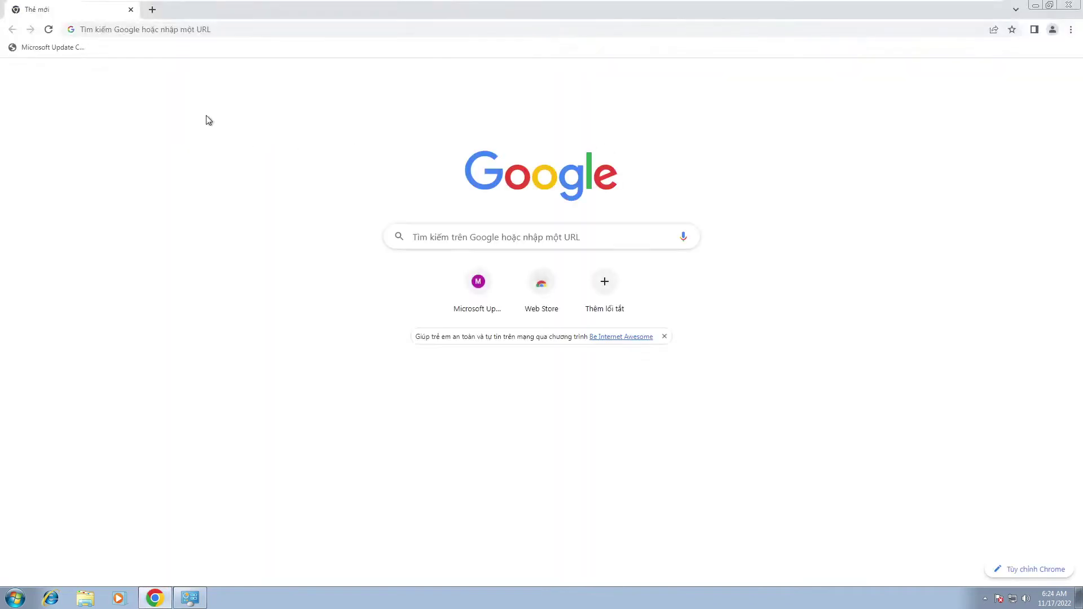
pyautogui.click(59, 48)
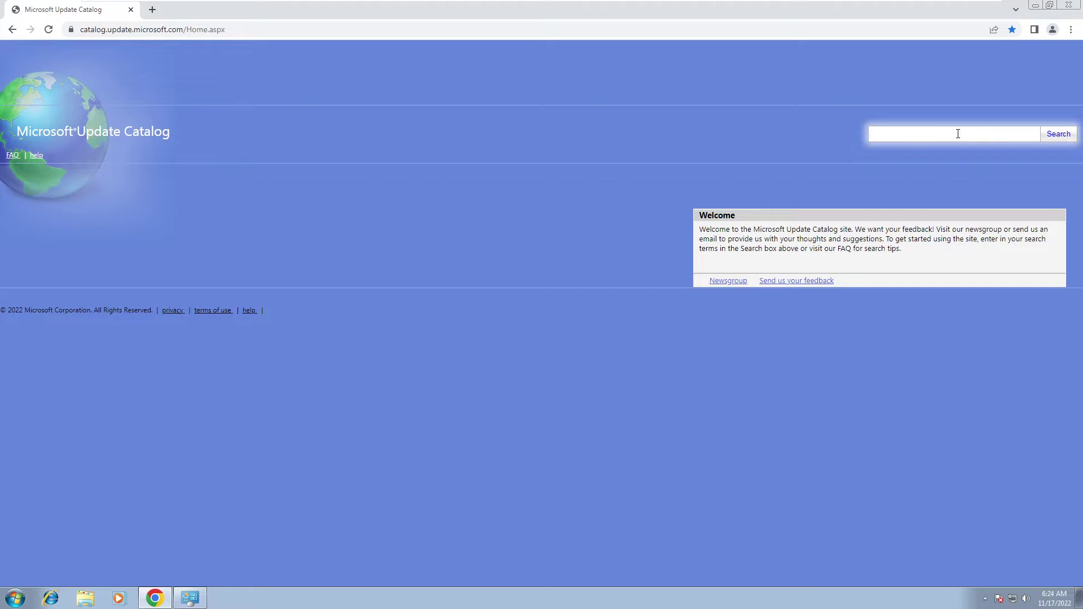
pyautogui.write('B44744')
pyautogui.doubleClick(957, 134)
pyautogui.rightClick(957, 134)
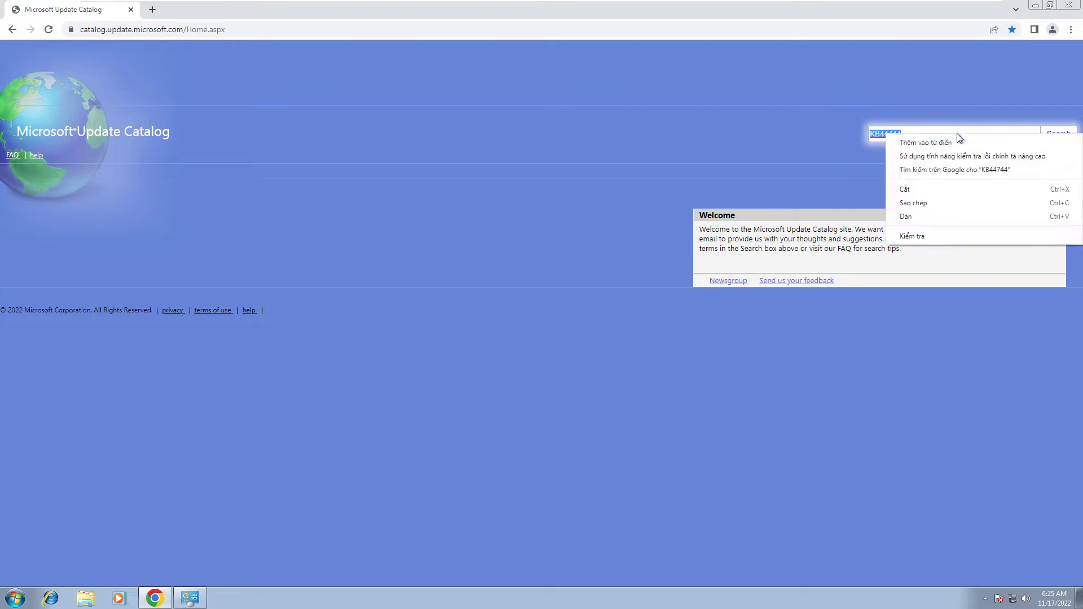
pyautogui.click(871, 112)
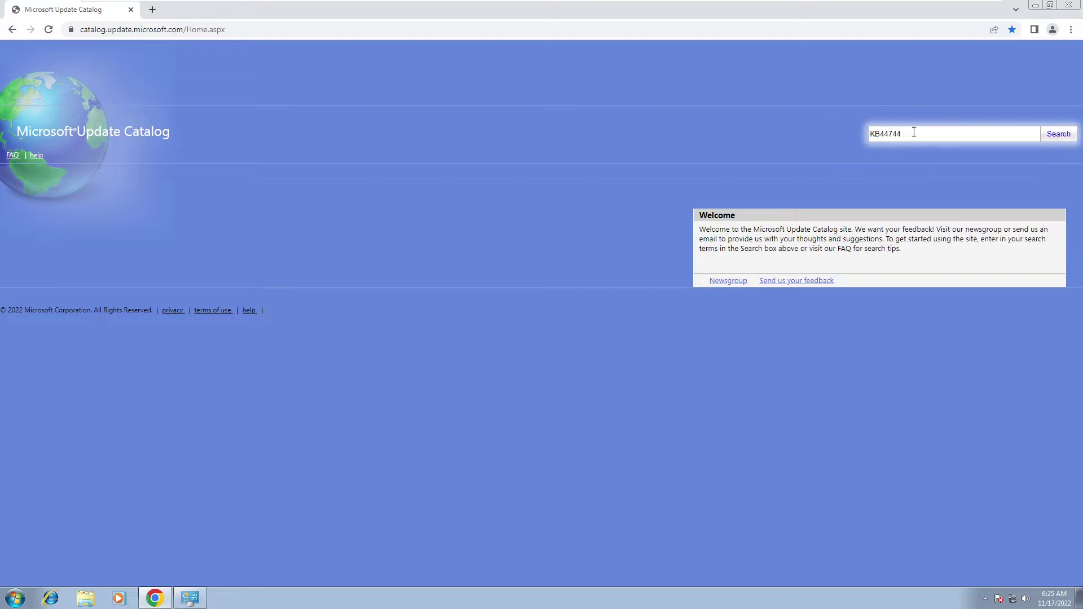
pyautogui.write('19')
pyautogui.press('Return')
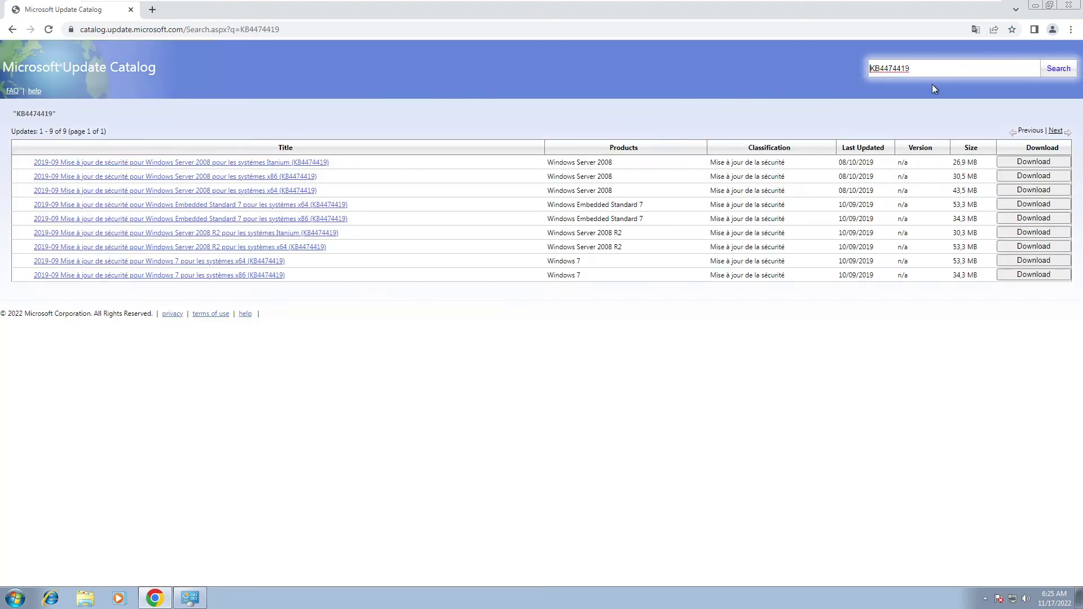
# - Enlarge the catalog results and download the KB4474419 .msu file for Windows 7 x64 systems
pyautogui.moveTo(924, 68); pyautogui.dragTo(843, 73)
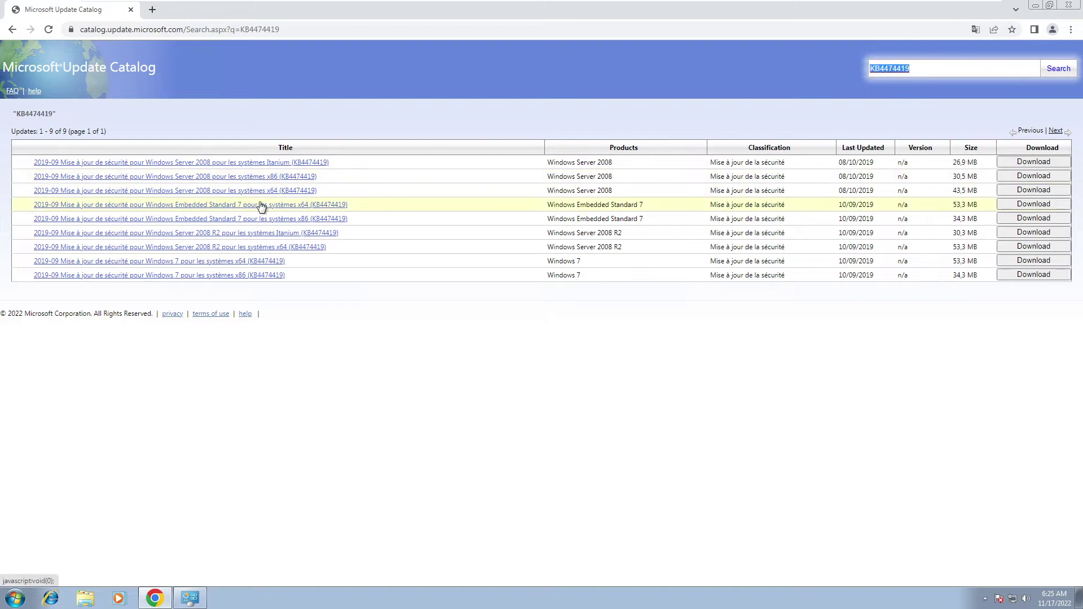
pyautogui.hotkey('ctrl', '+')
pyautogui.hotkey('ctrl', '+')
pyautogui.hotkey('ctrl', '+')
pyautogui.hotkey('ctrl', '+')
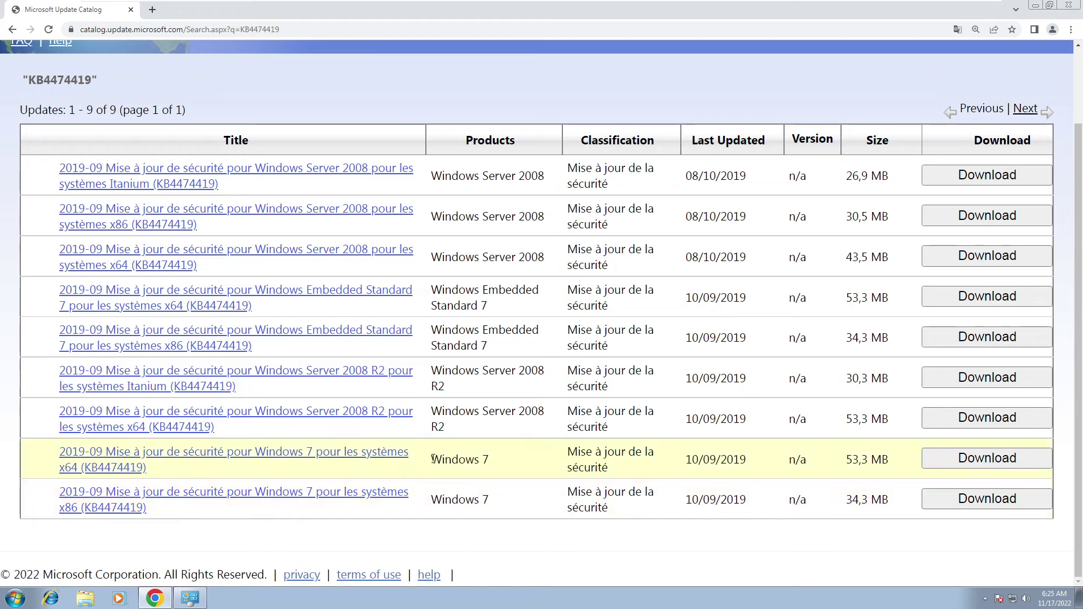
pyautogui.moveTo(431, 460); pyautogui.dragTo(504, 467)
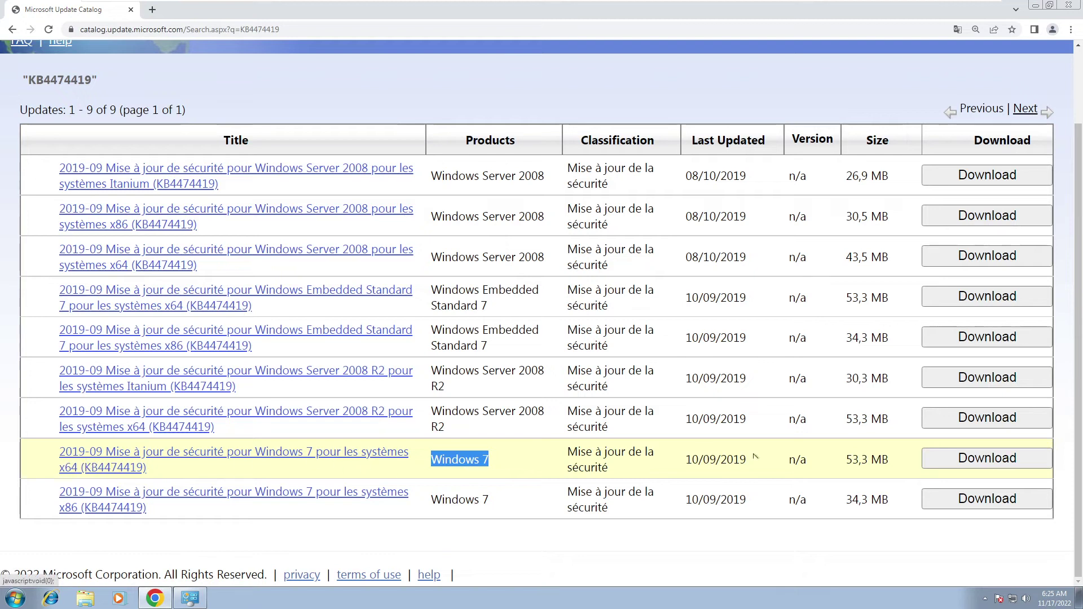
pyautogui.click(940, 466)
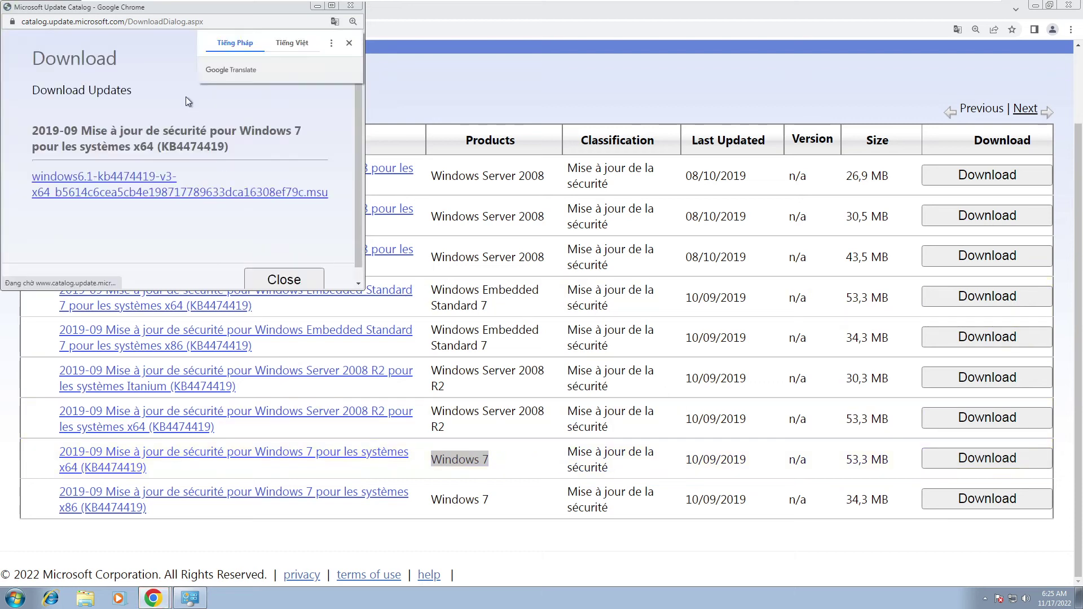
pyautogui.click(131, 186)
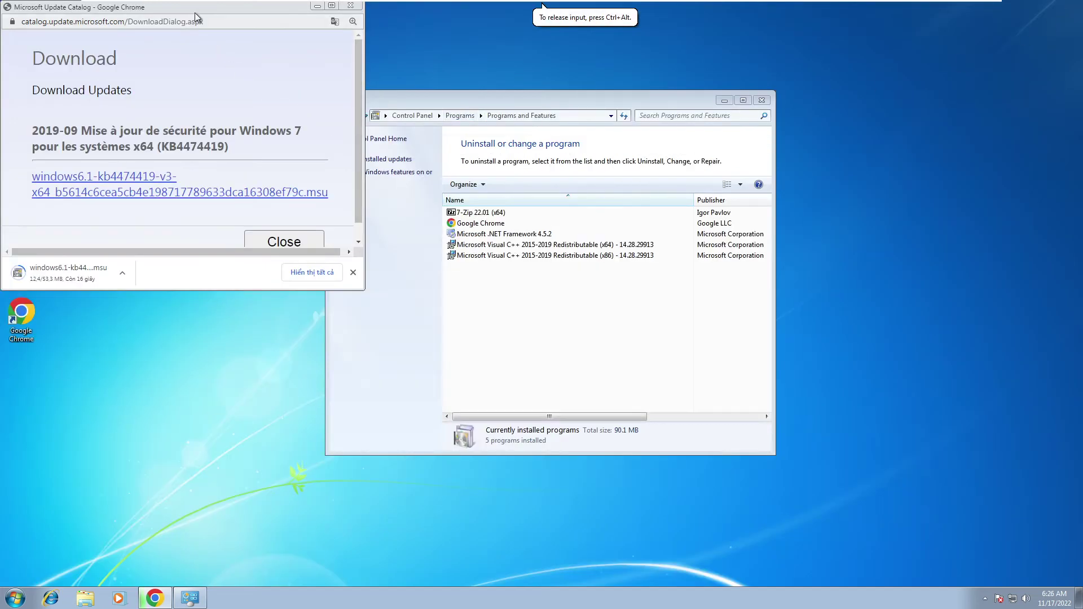
# - Arrange the Programs and Features window and the catalog download window side by side, enlarging the download window
pyautogui.moveTo(195, 12); pyautogui.dragTo(848, 138)
pyautogui.click(671, 101)
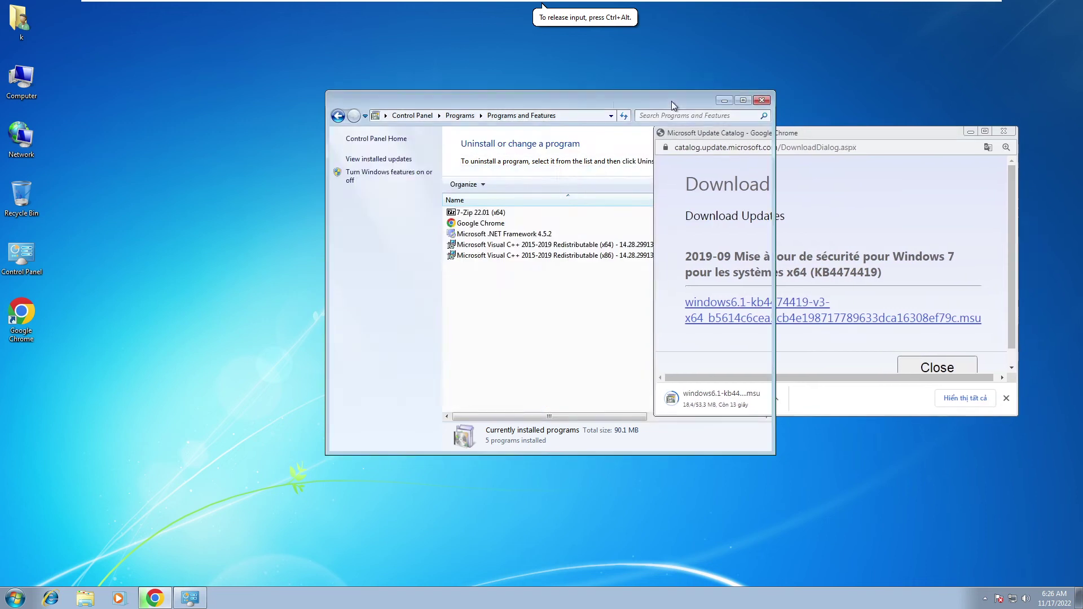
pyautogui.moveTo(671, 100); pyautogui.dragTo(455, 46)
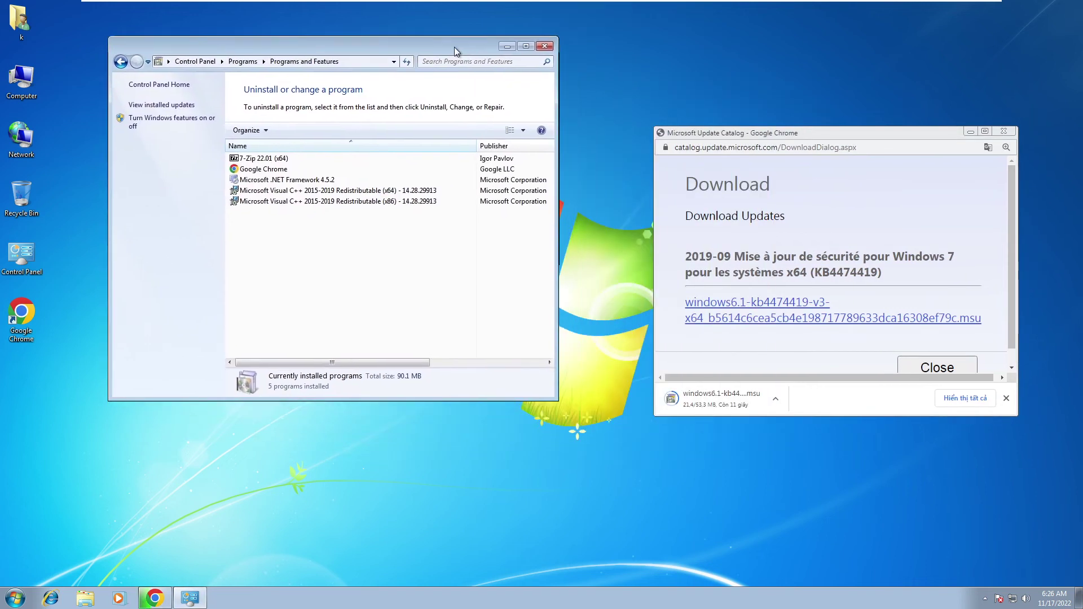
pyautogui.click(629, 183)
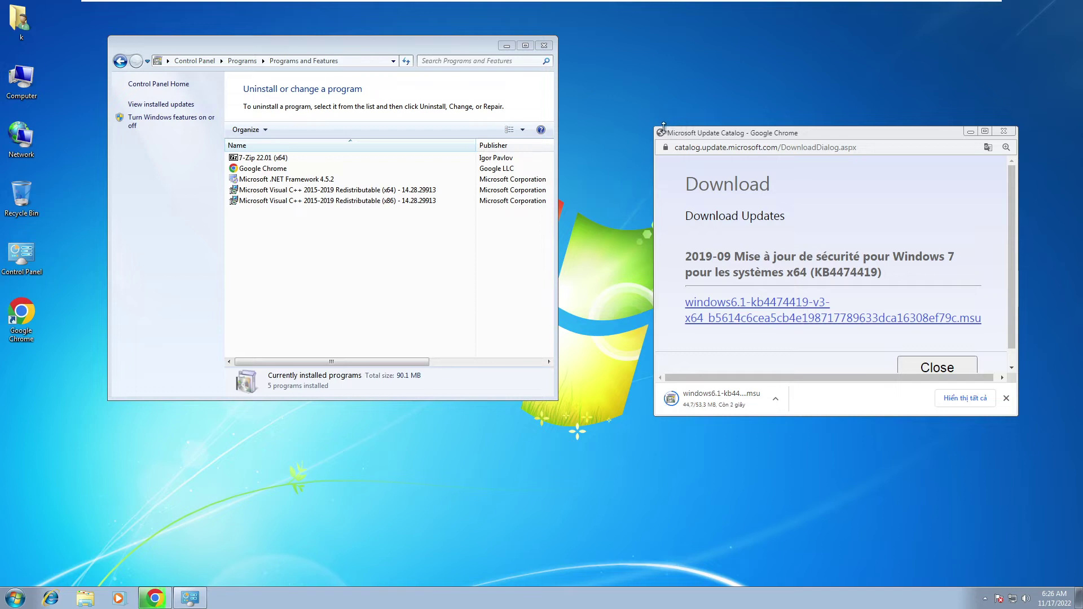
pyautogui.moveTo(655, 128); pyautogui.dragTo(564, 62)
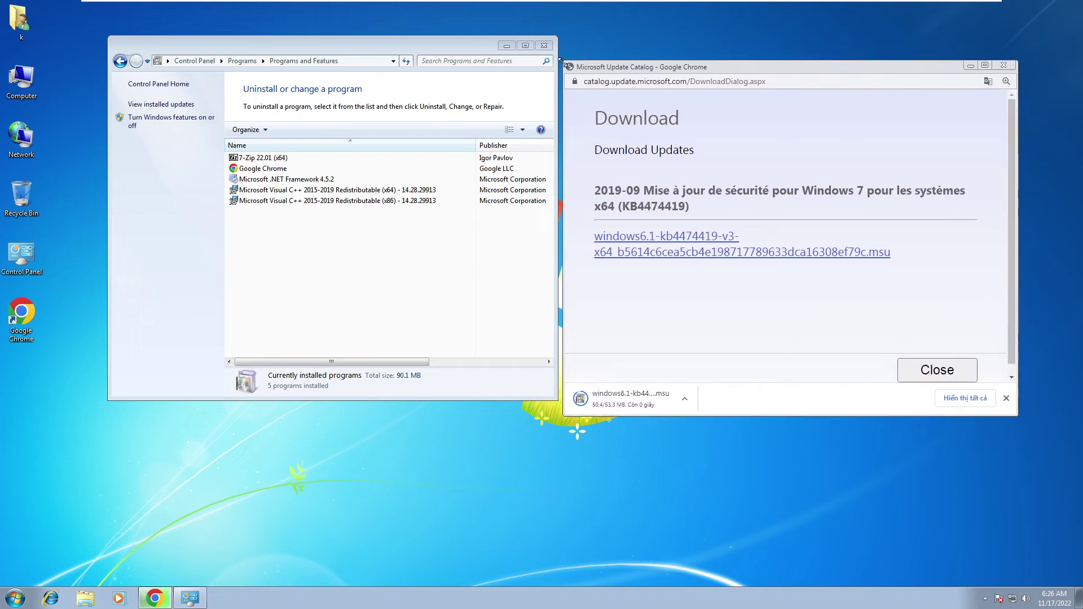
# - Open the downloaded update file, close the download window, and accept installing Security Update for Windows (KB4474419)
pyautogui.click(614, 400)
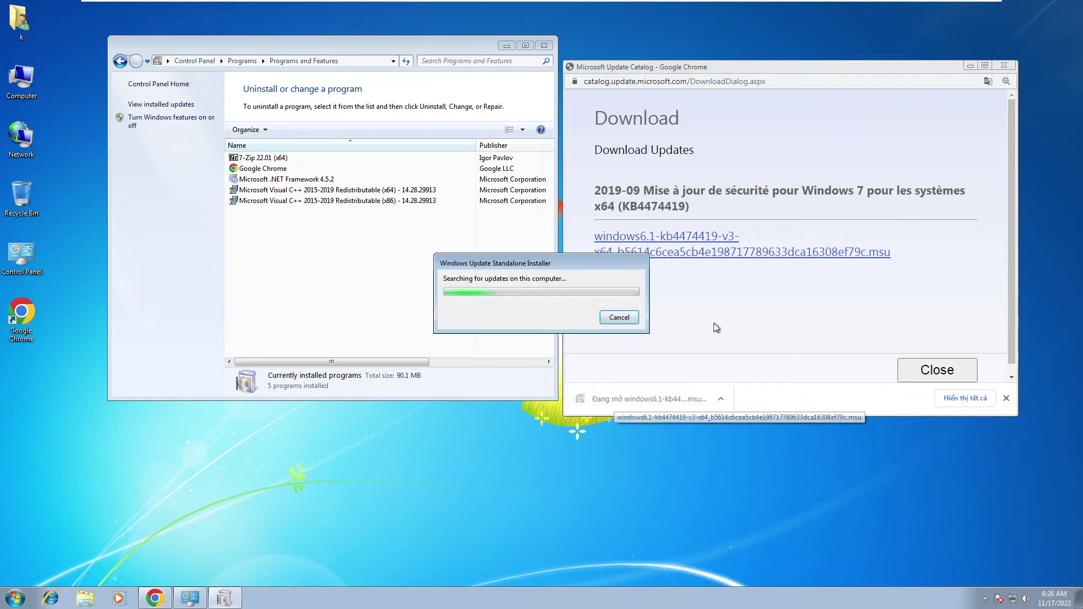
pyautogui.click(1002, 66)
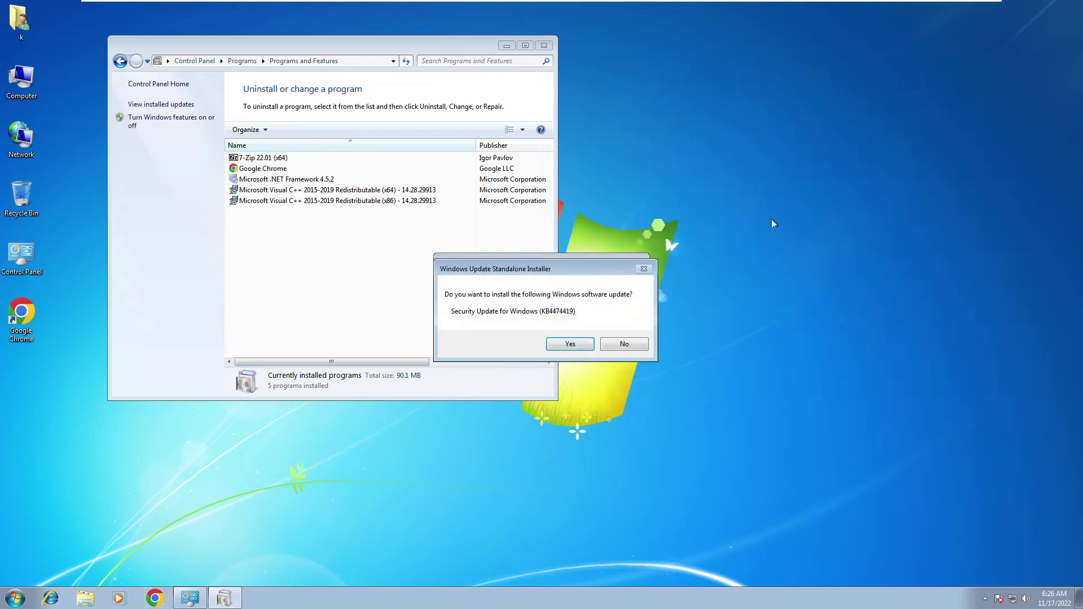
pyautogui.moveTo(557, 271); pyautogui.dragTo(741, 148)
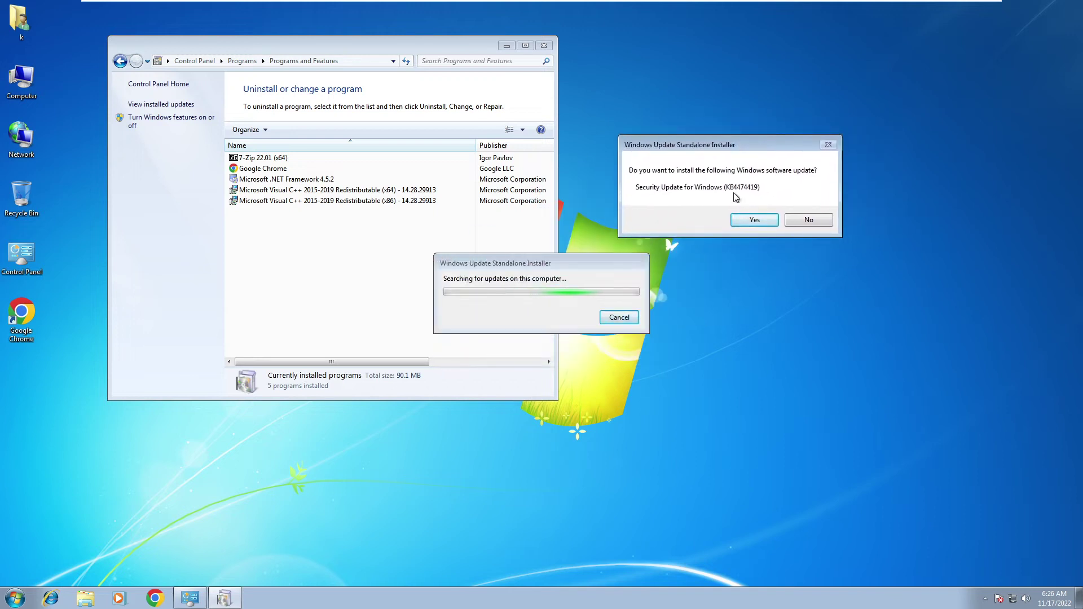
pyautogui.click(754, 220)
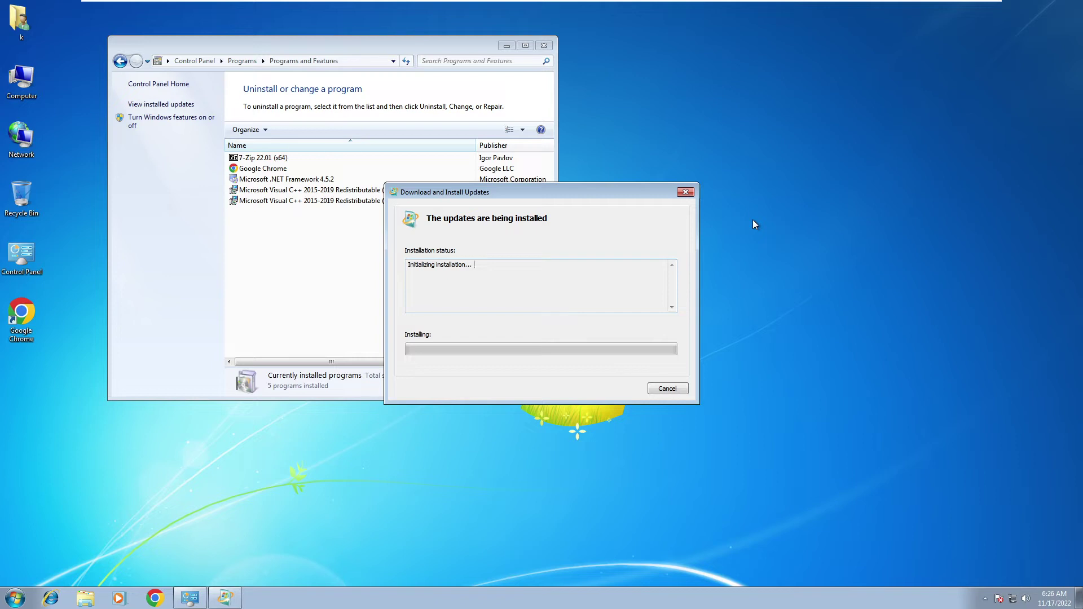
# - Show the list of installed updates beside the installation progress window and highlight KB4474419 in the installation status
pyautogui.click(257, 47)
pyautogui.click(172, 104)
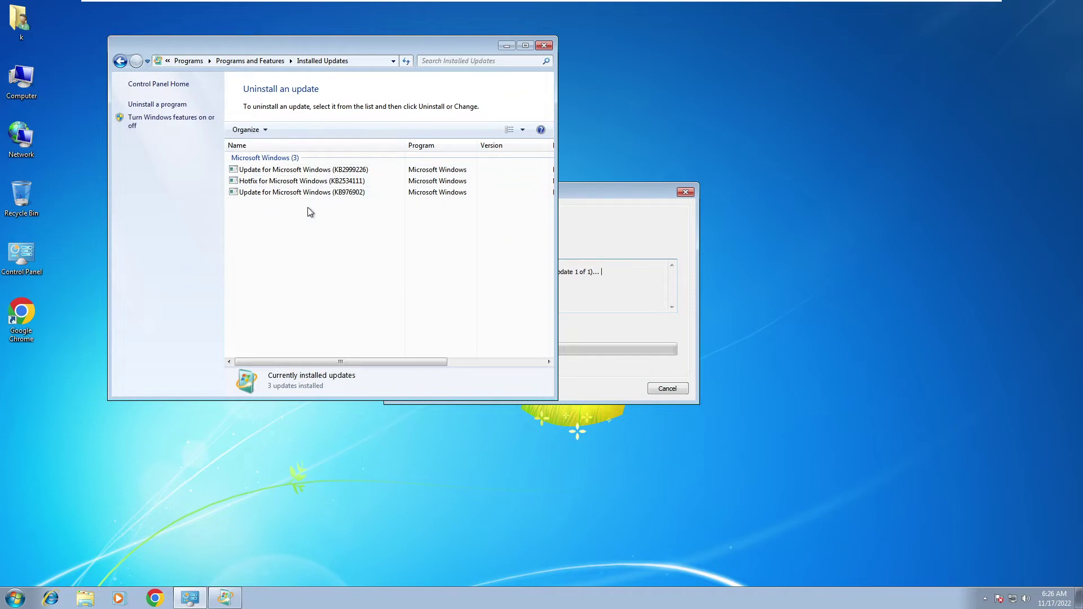
pyautogui.moveTo(581, 191); pyautogui.dragTo(750, 151)
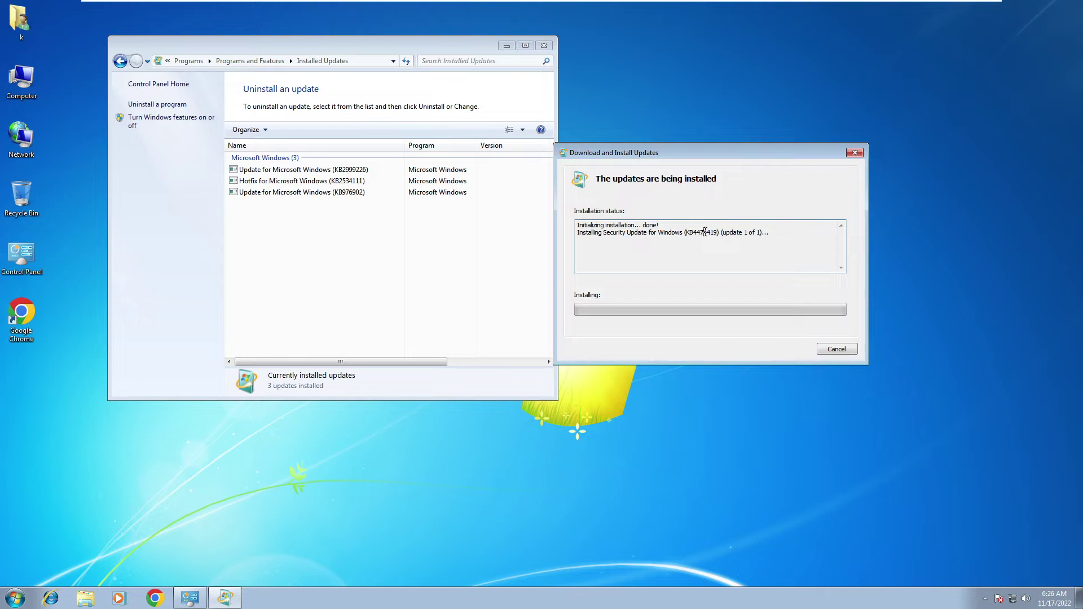
pyautogui.doubleClick(701, 227)
pyautogui.moveTo(631, 153); pyautogui.dragTo(643, 137)
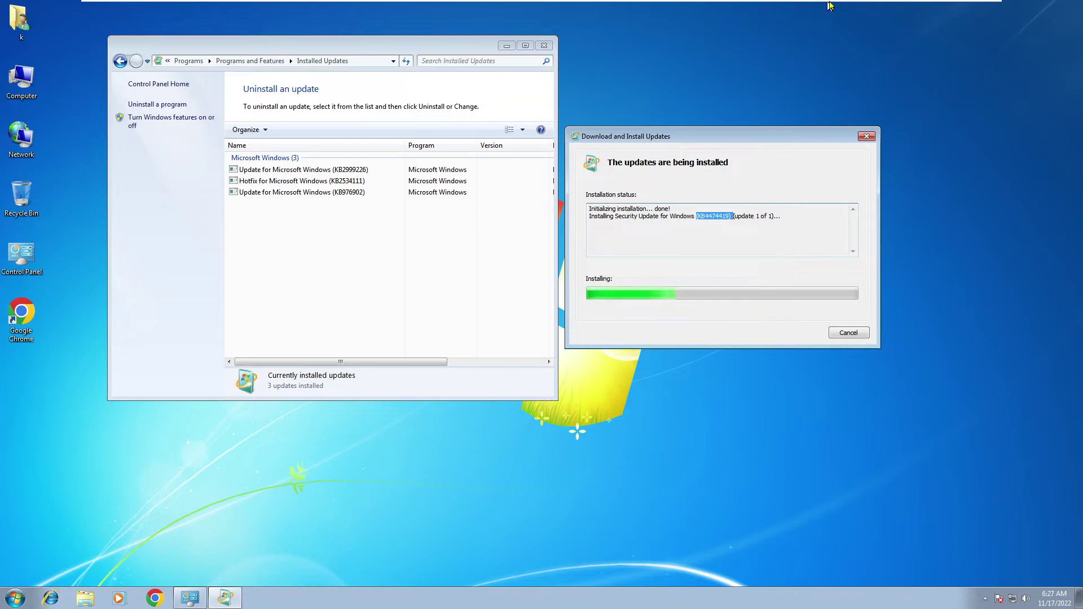
pyautogui.moveTo(581, 1)
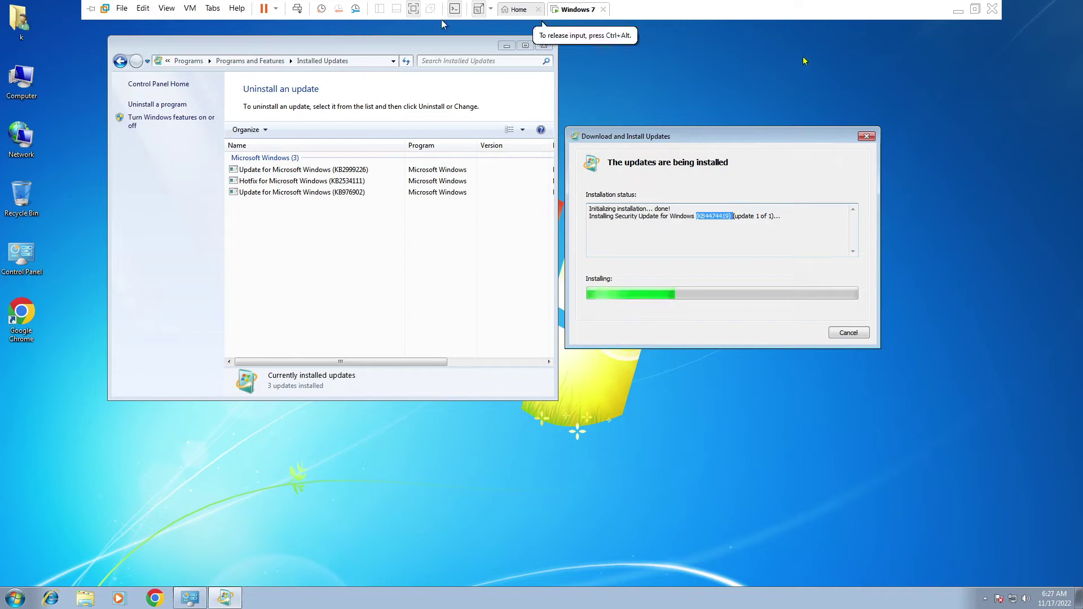
pyautogui.hotkey('ctrl', 'alt', 'Return')
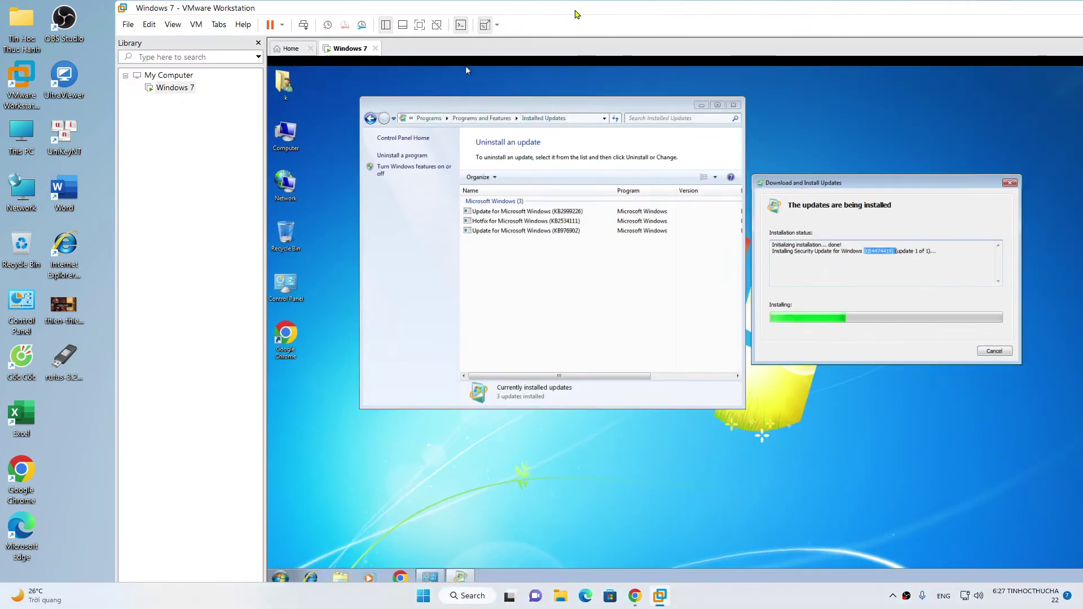
pyautogui.moveTo(579, 15); pyautogui.dragTo(521, 17)
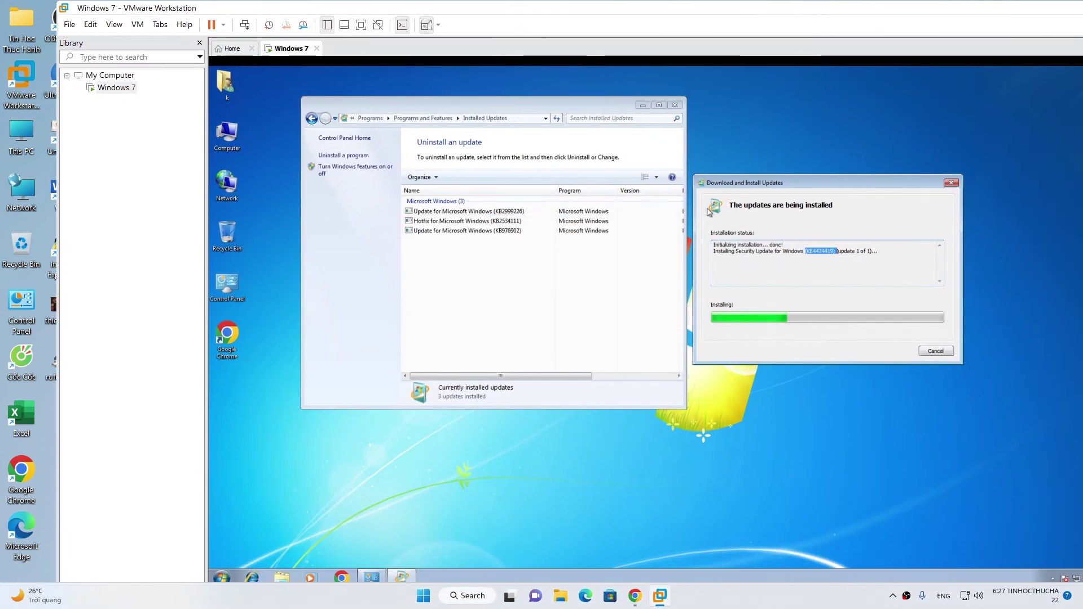
pyautogui.moveTo(737, 187); pyautogui.dragTo(724, 188)
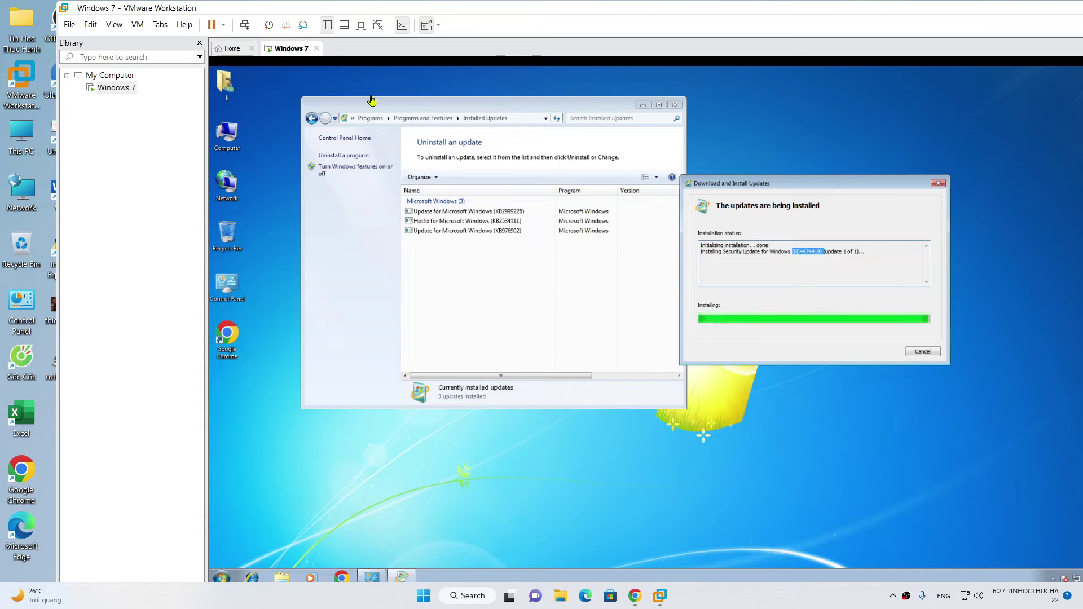
pyautogui.click(361, 25)
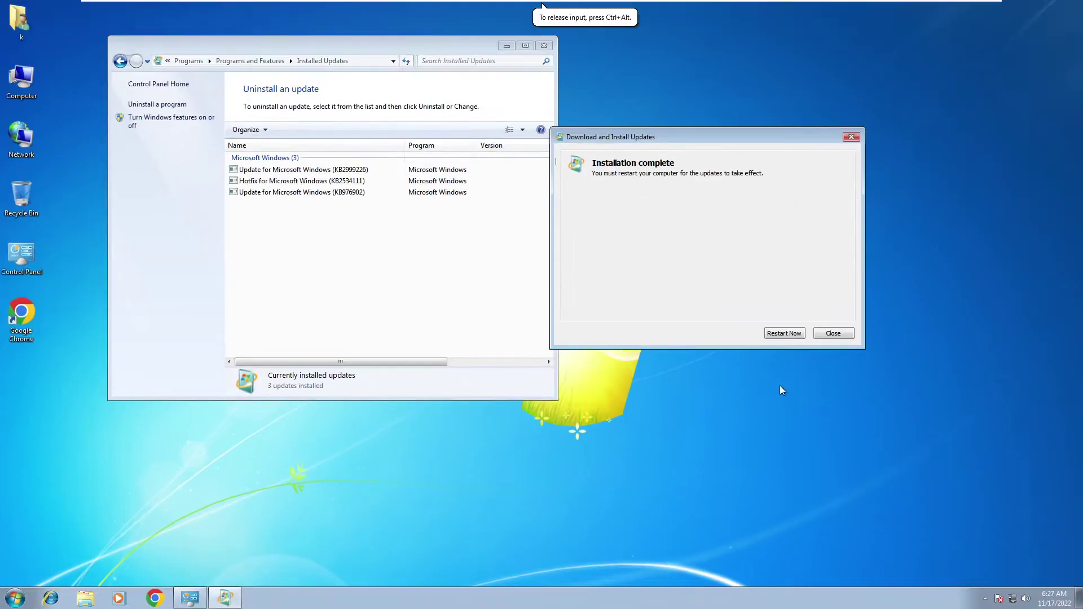
# - Close the Installed Updates window and restart Windows 7 to apply the update
pyautogui.moveTo(640, 138); pyautogui.dragTo(646, 148)
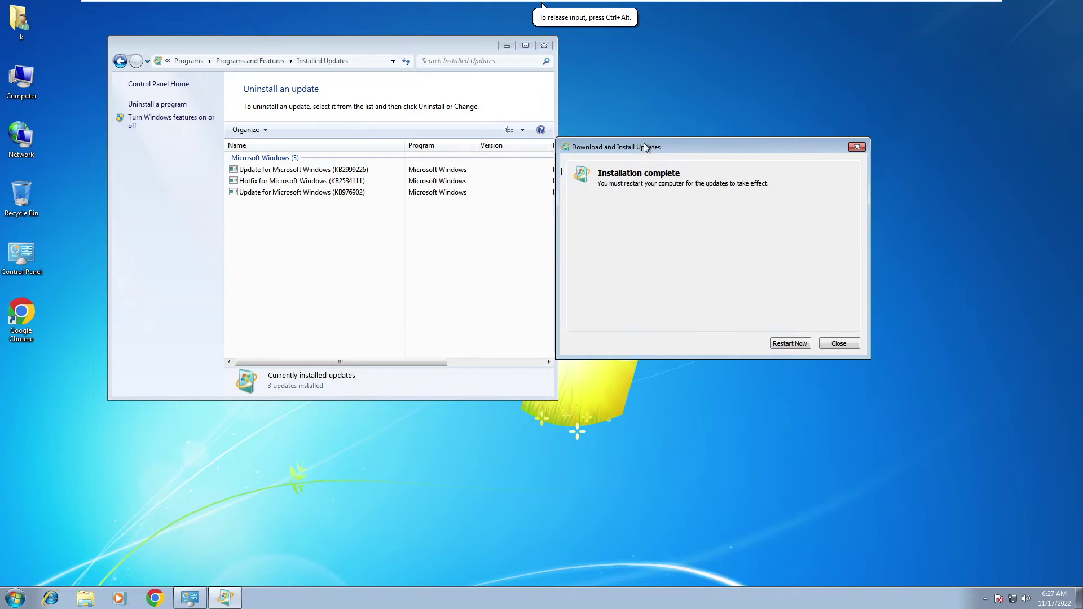
pyautogui.click(544, 46)
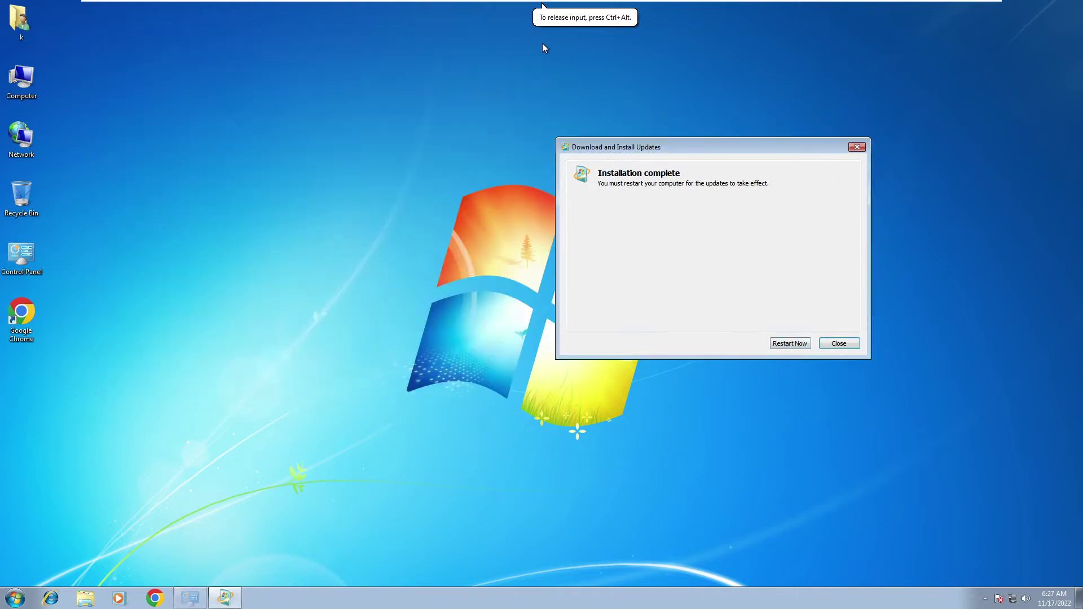
pyautogui.click(796, 344)
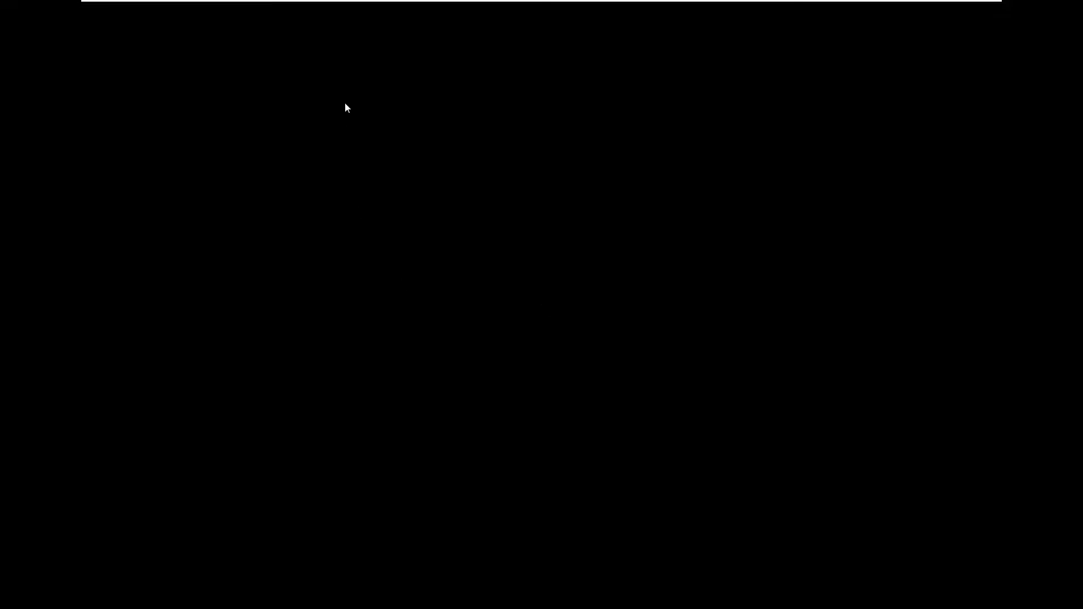
pyautogui.moveTo(201, 4)
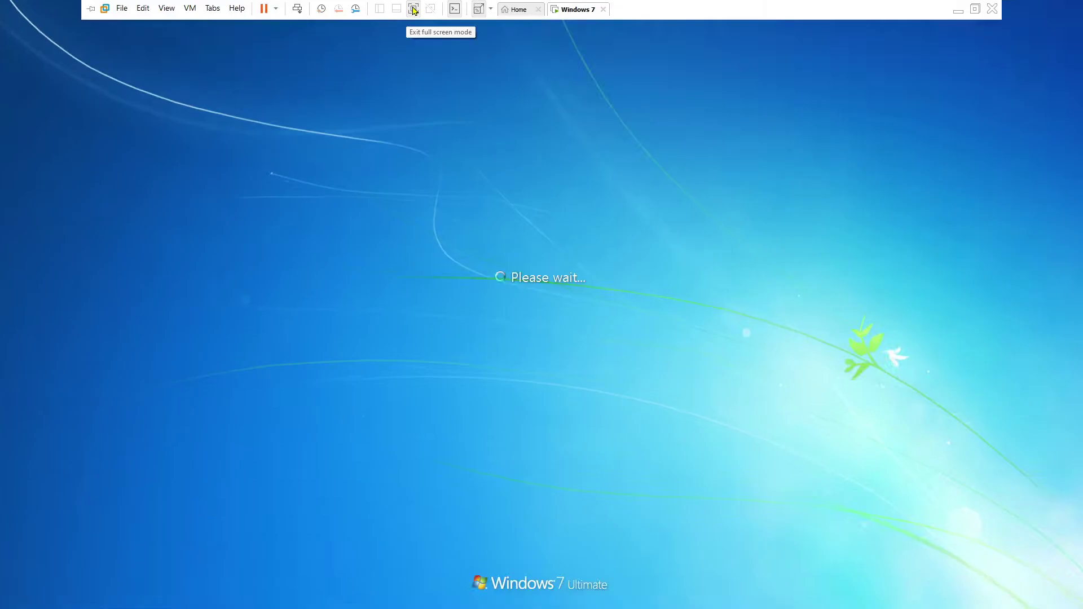
pyautogui.click(412, 9)
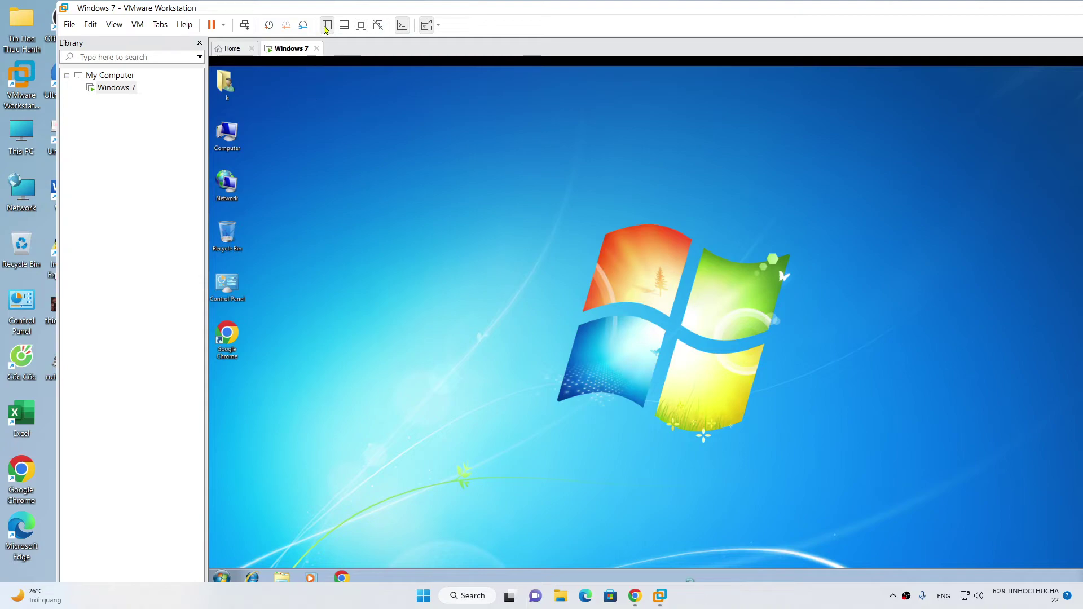
pyautogui.click(361, 24)
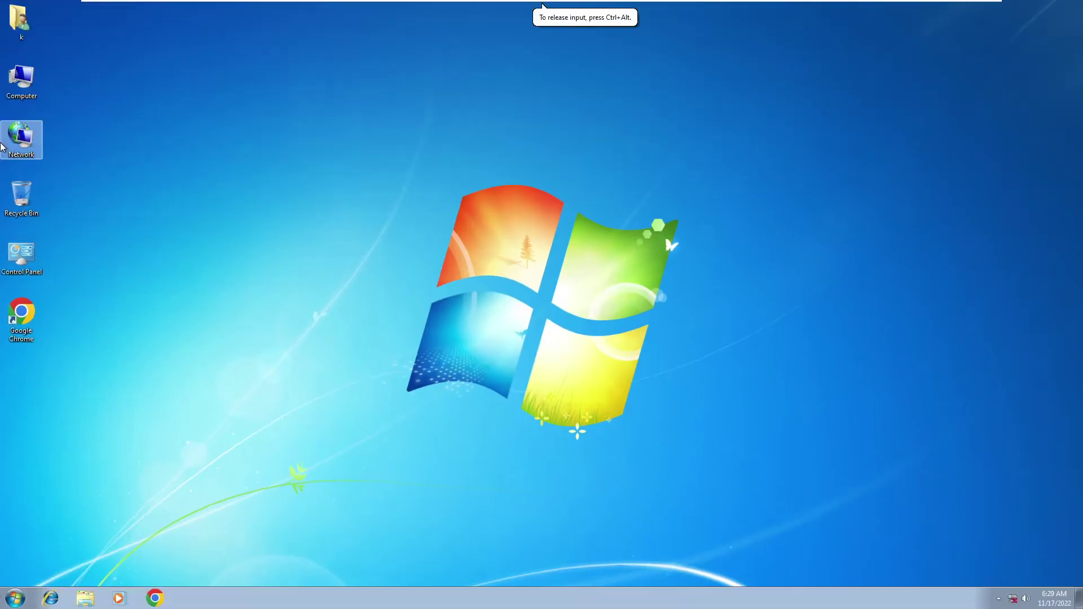
# - Check the Installed Updates list in Control Panel for KB4474419, viewing the window maximized, and close it
pyautogui.doubleClick(18, 262)
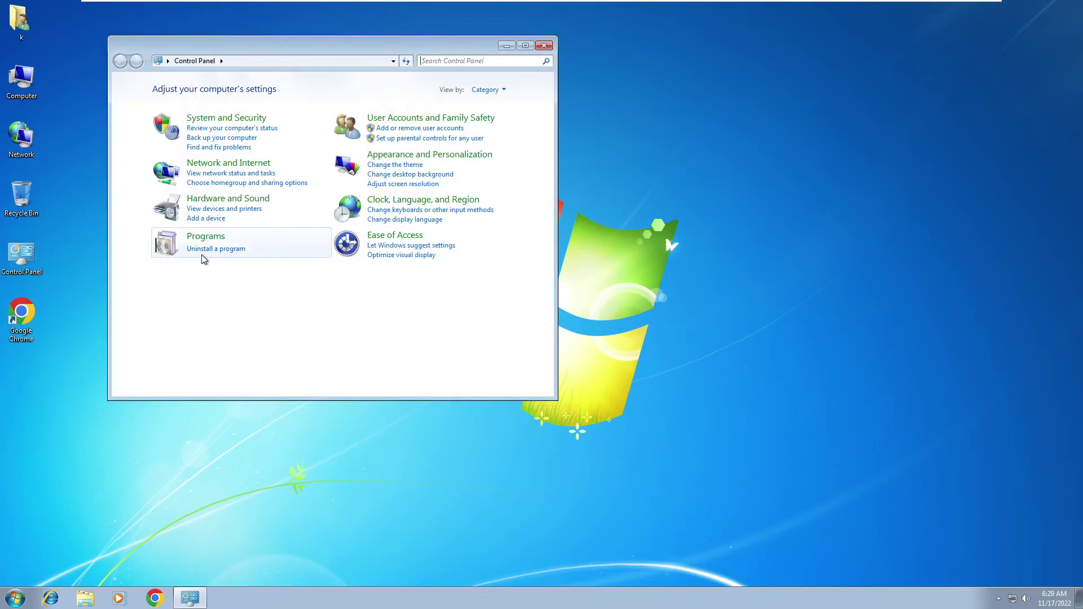
pyautogui.click(204, 249)
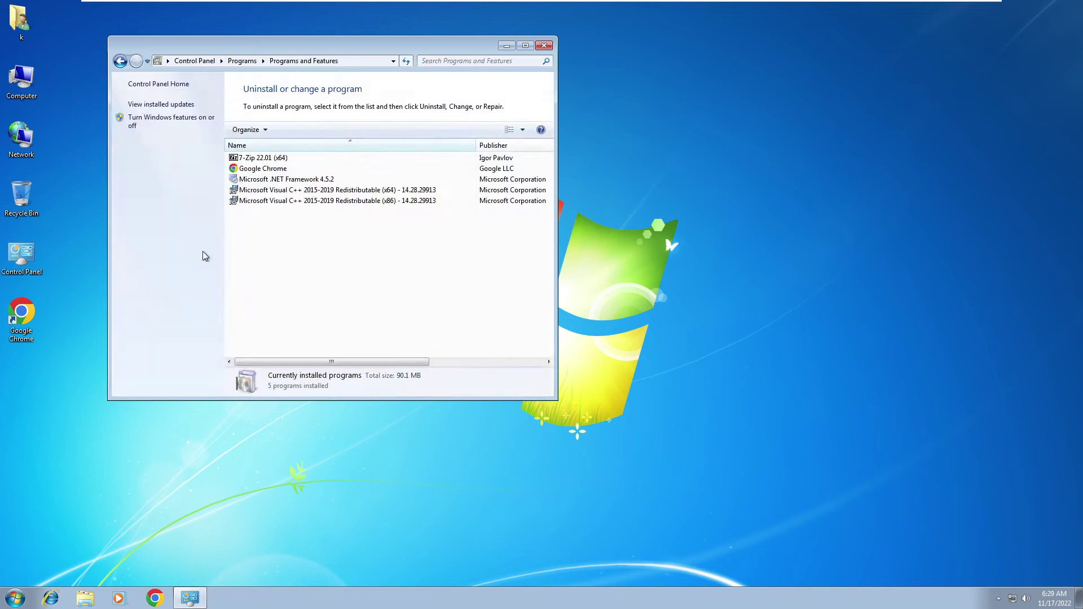
pyautogui.click(145, 105)
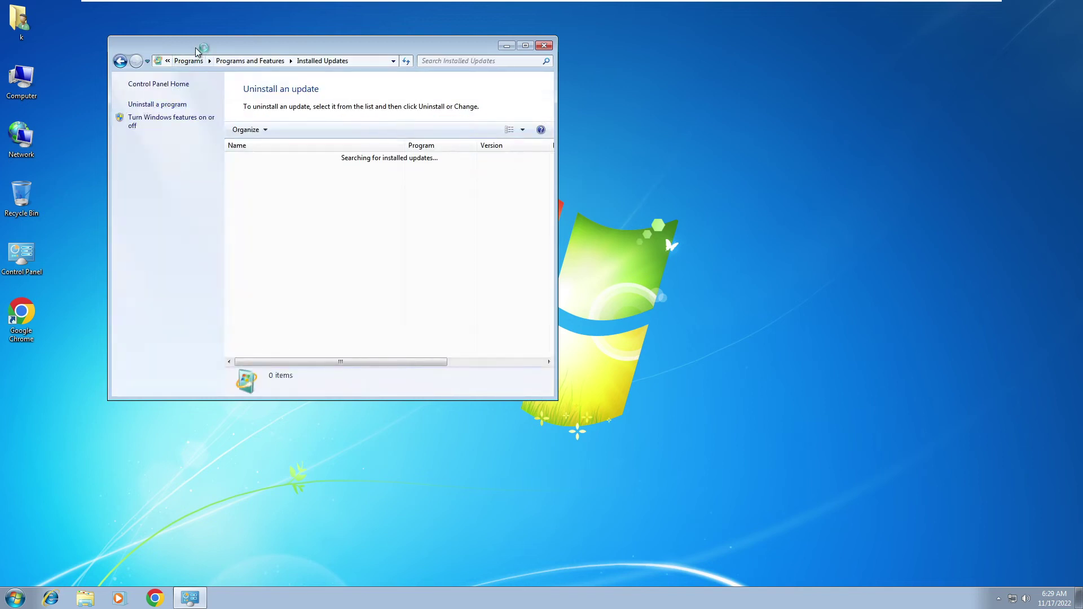
pyautogui.moveTo(198, 48); pyautogui.dragTo(436, 80)
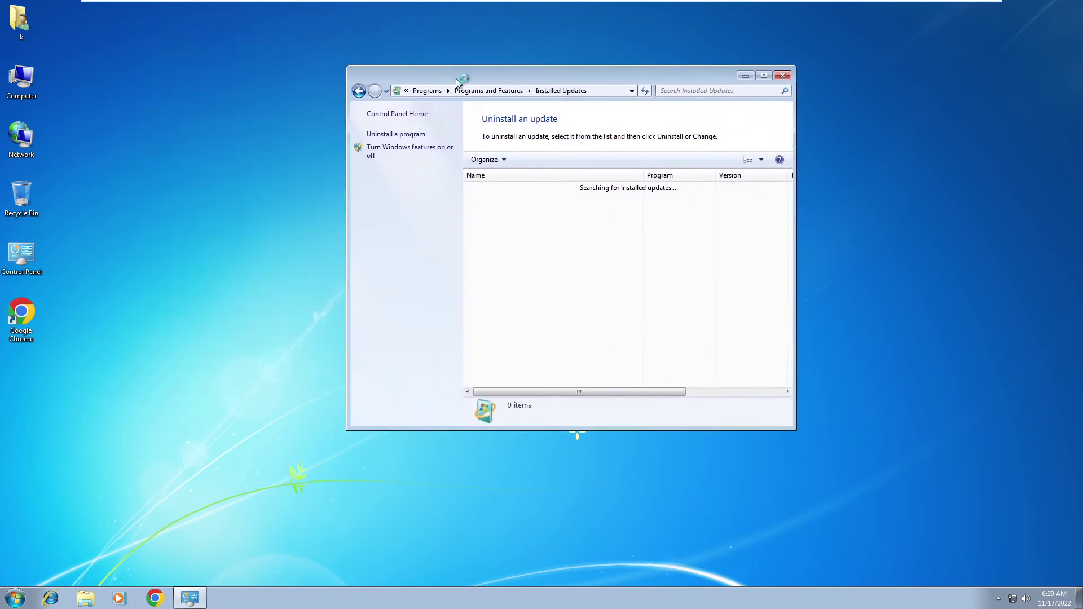
pyautogui.click(766, 78)
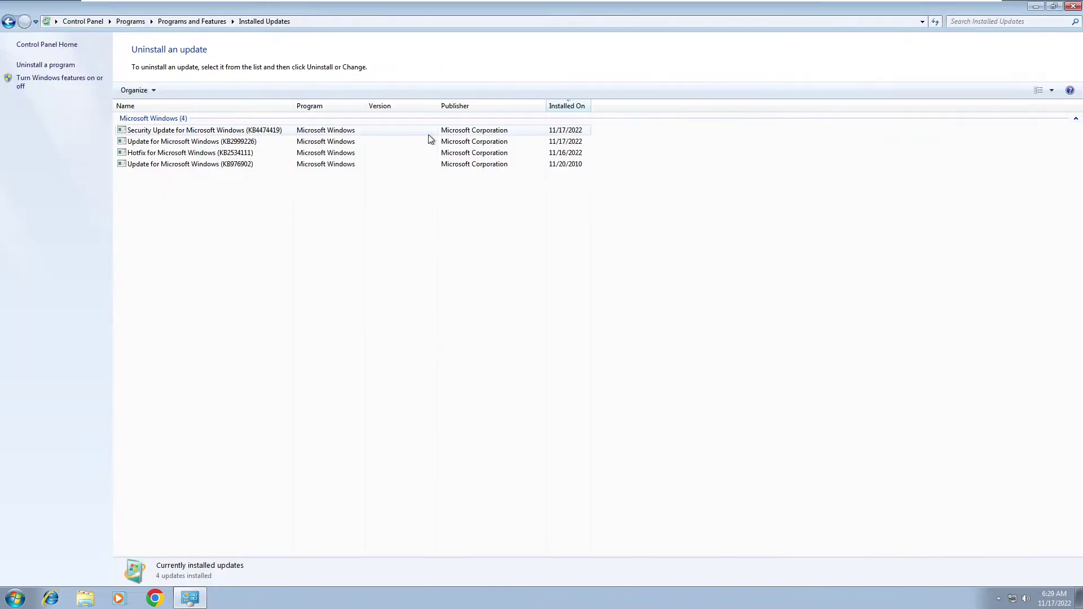
pyautogui.click(275, 133)
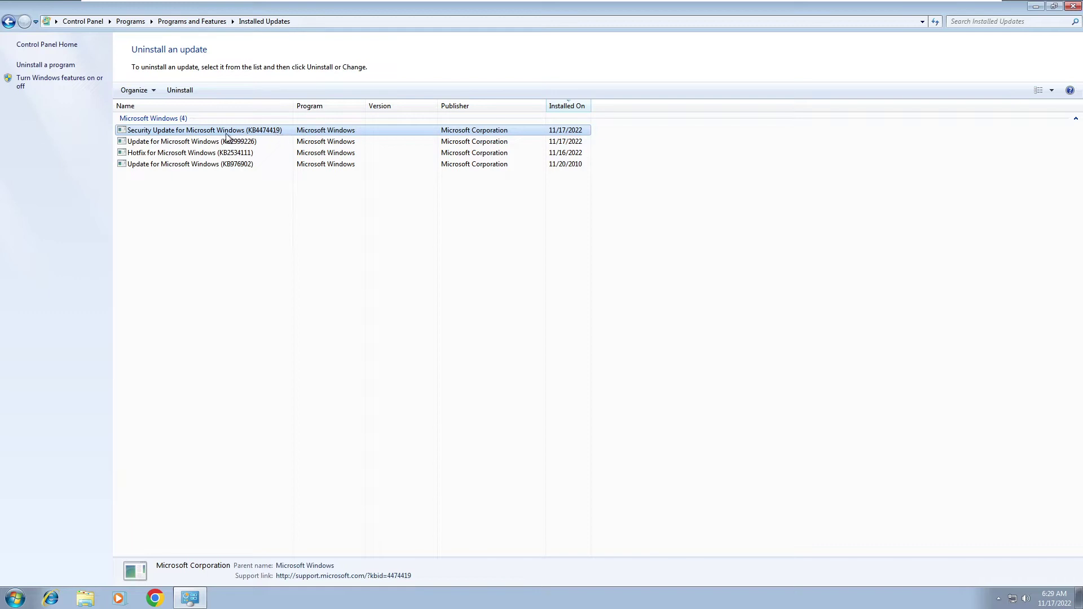
pyautogui.click(1072, 7)
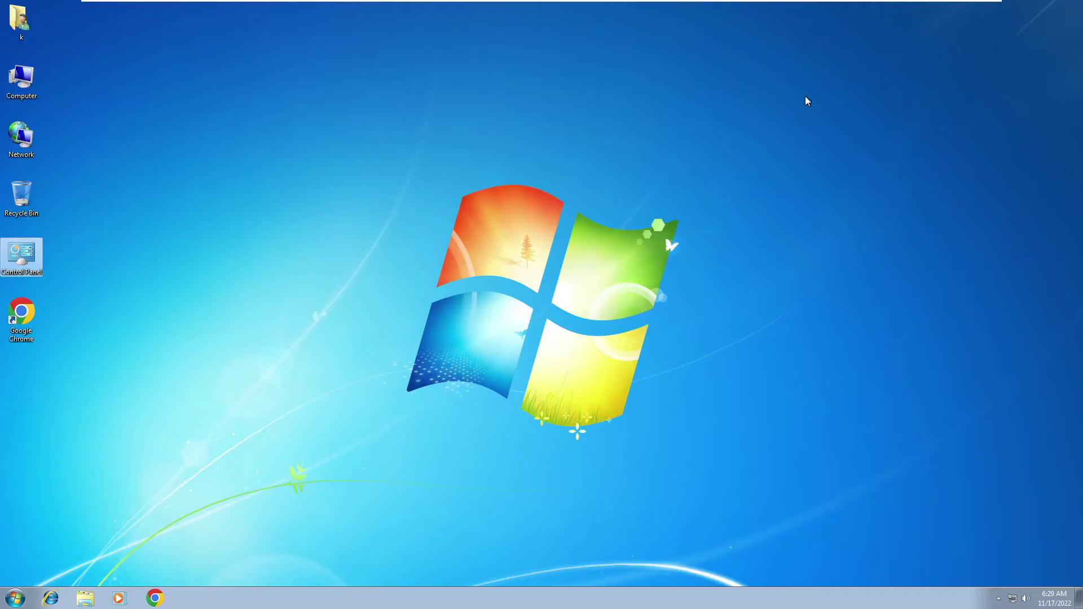
# - Start the VMware Tools installation for the Windows 7 virtual machine and run setup64.exe from the mounted DVD drive
pyautogui.click(190, 8)
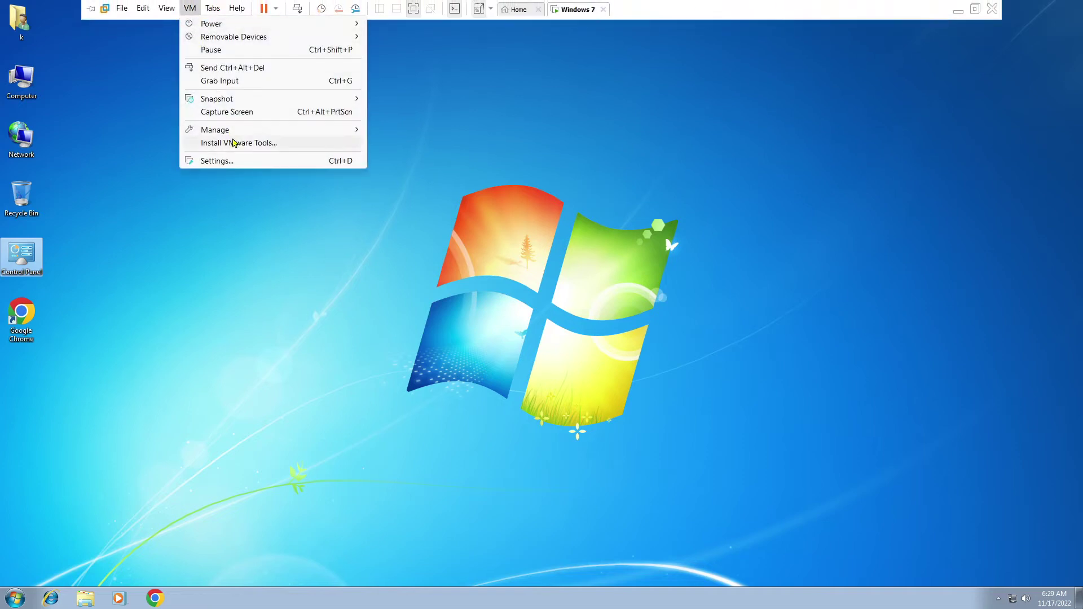
pyautogui.click(278, 144)
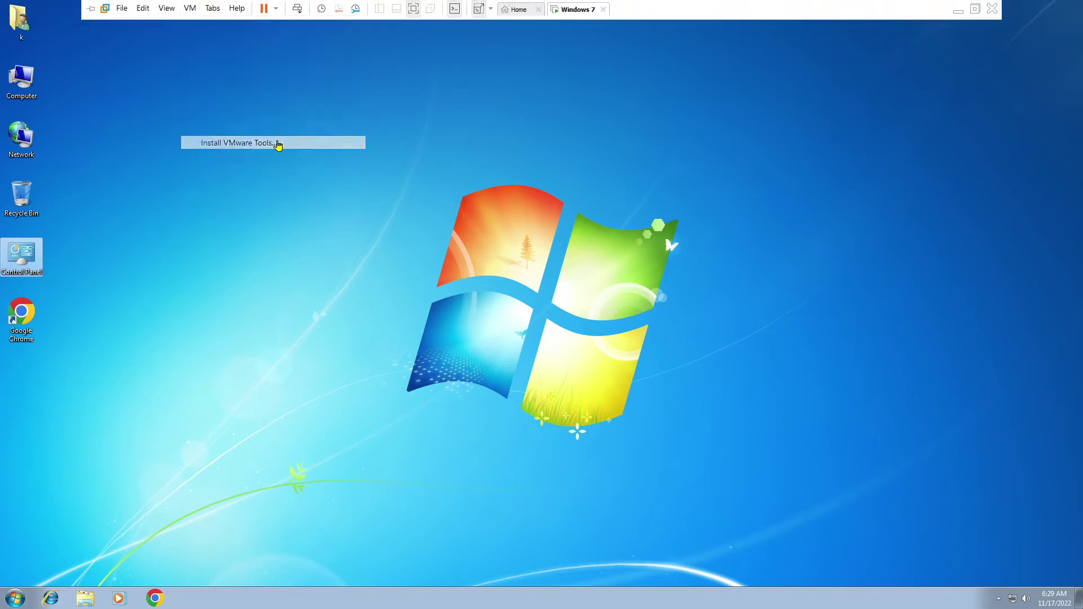
pyautogui.click(555, 343)
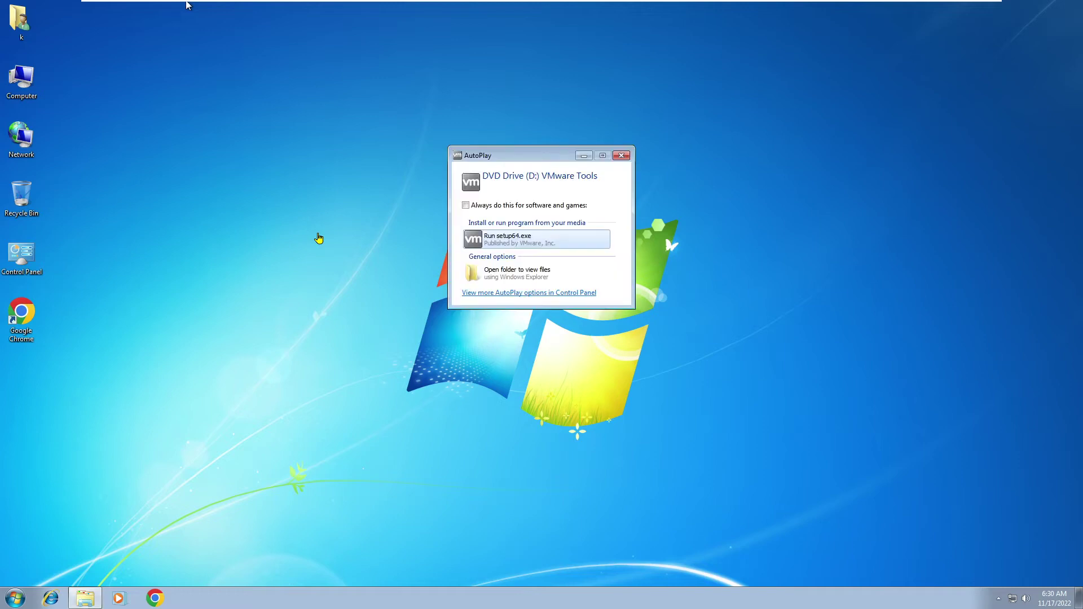
pyautogui.click(551, 243)
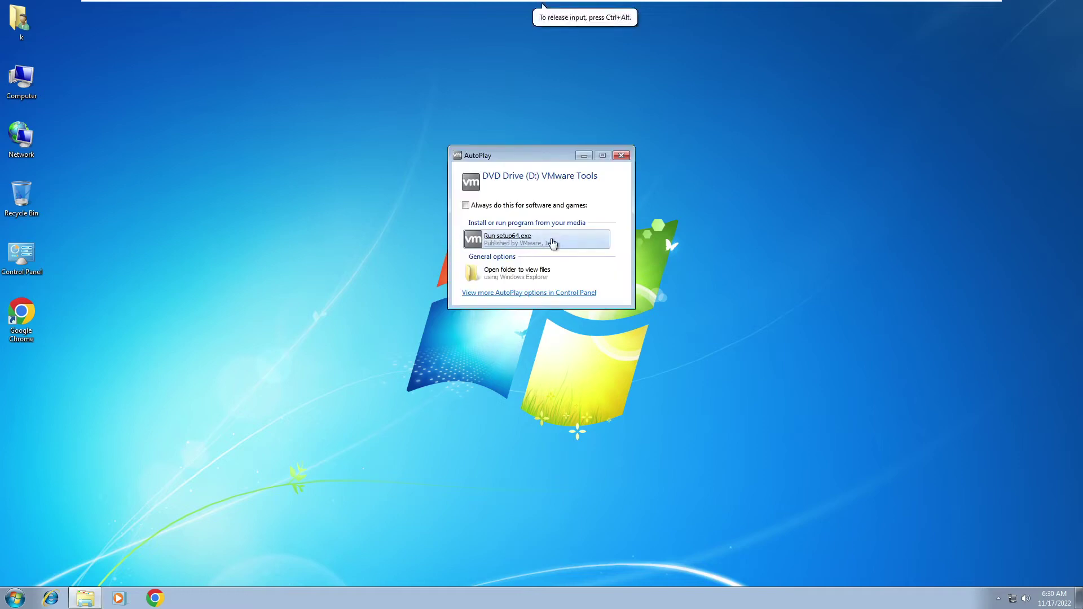
pyautogui.click(515, 237)
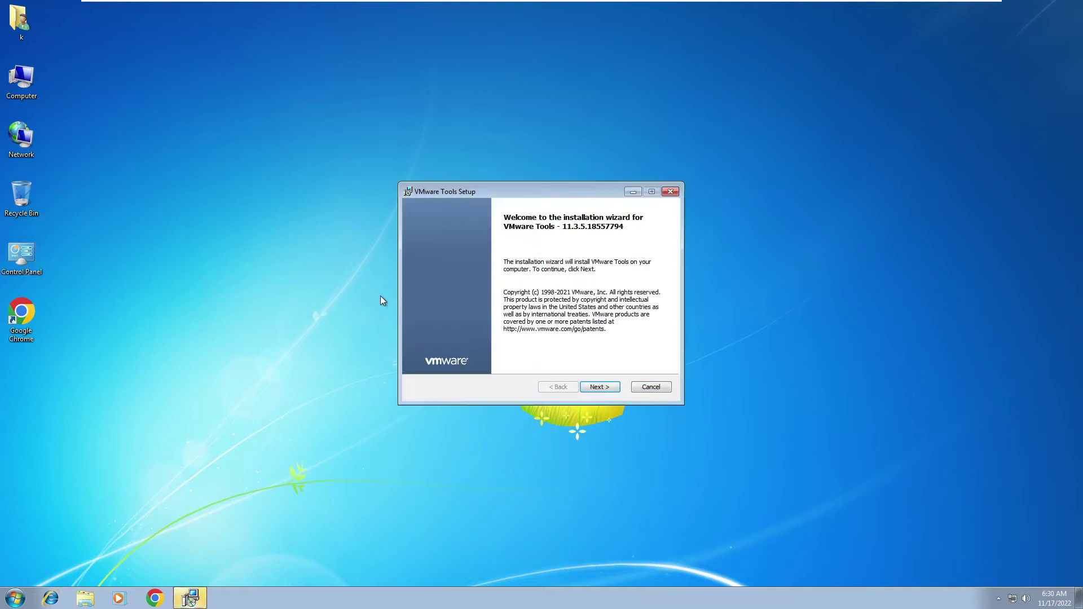
# - Go through the VMware Tools setup wizard with the Typical setup type and start the installation
pyautogui.click(602, 387)
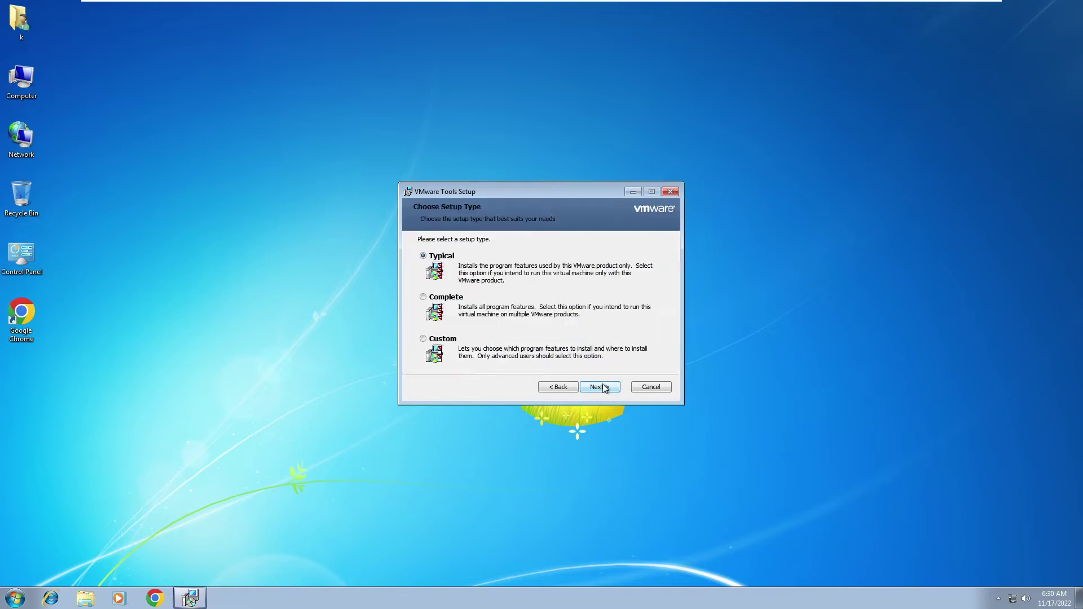
pyautogui.click(601, 385)
pyautogui.click(602, 387)
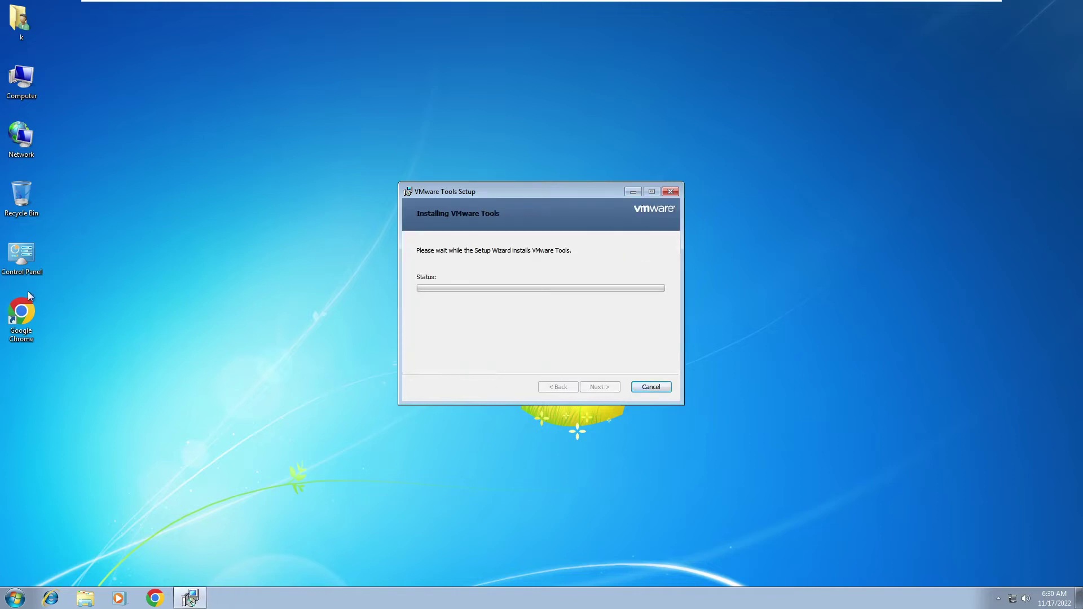
# - Show the list of installed programs from Control Panel and arrange it beside the VMware Tools Setup window
pyautogui.doubleClick(21, 248)
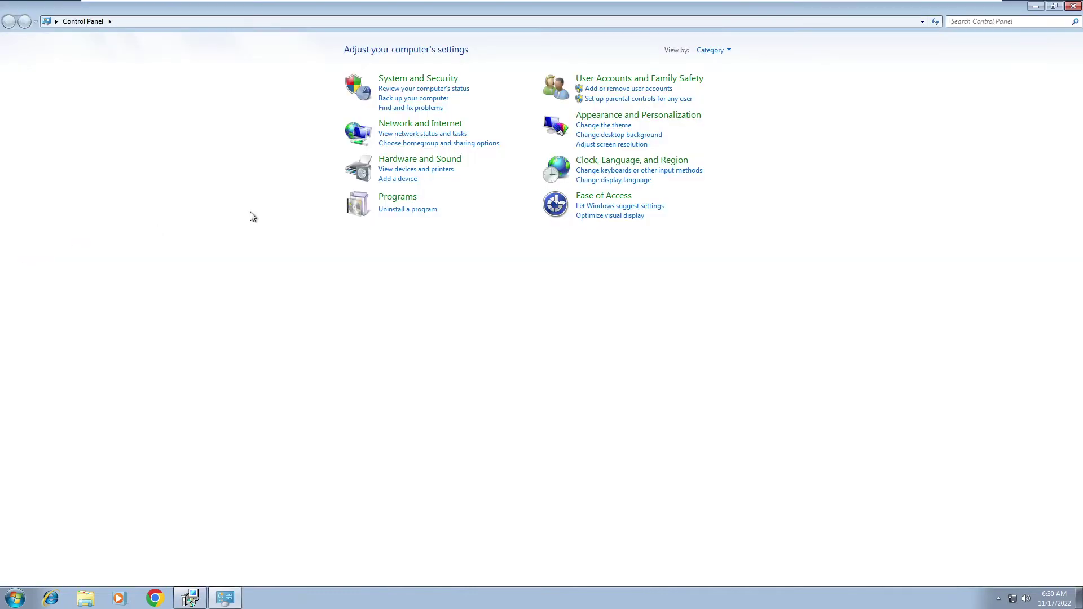
pyautogui.click(394, 209)
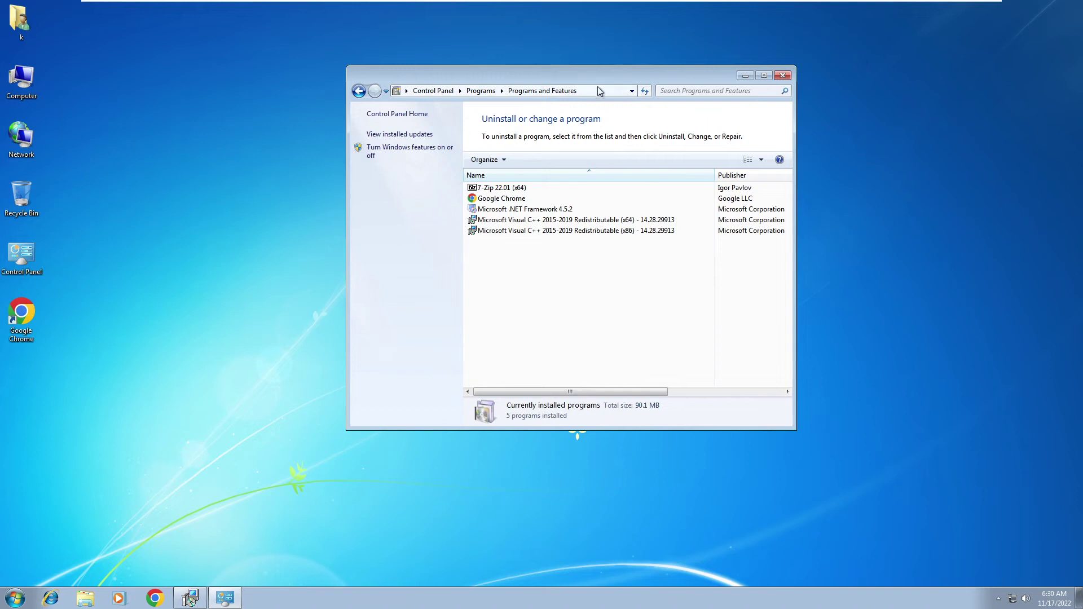
pyautogui.moveTo(597, 82); pyautogui.dragTo(286, 87)
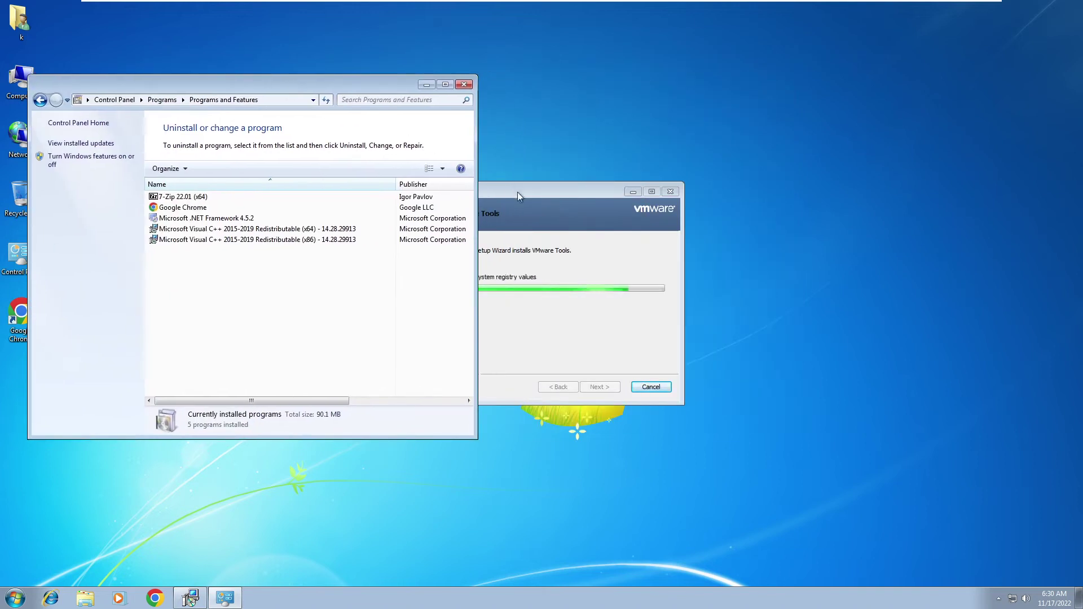
pyautogui.moveTo(516, 191); pyautogui.dragTo(610, 190)
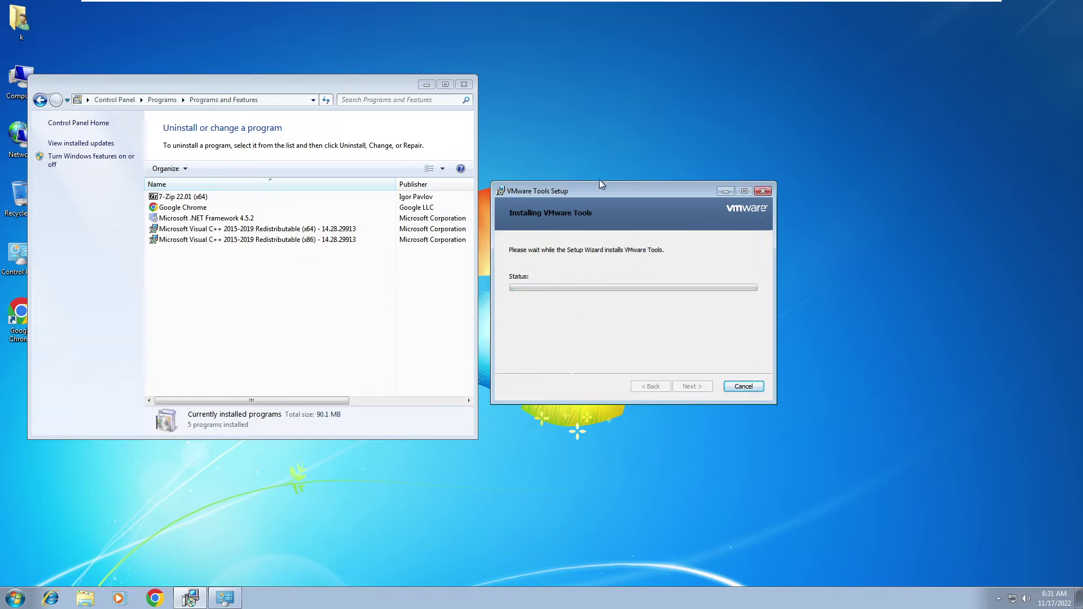
pyautogui.moveTo(598, 189); pyautogui.dragTo(779, 185)
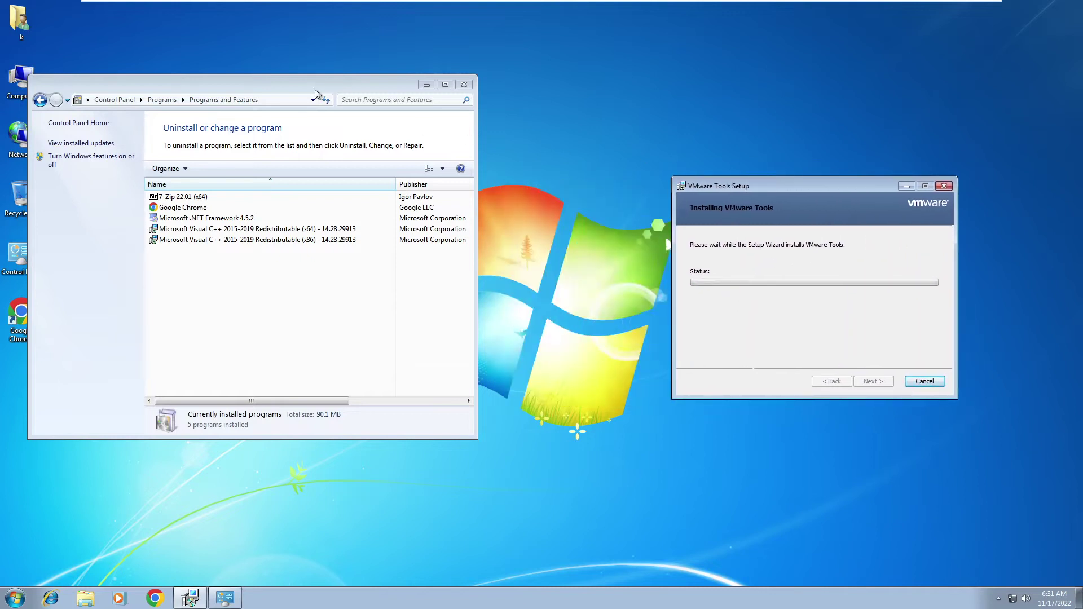
pyautogui.moveTo(315, 92); pyautogui.dragTo(461, 90)
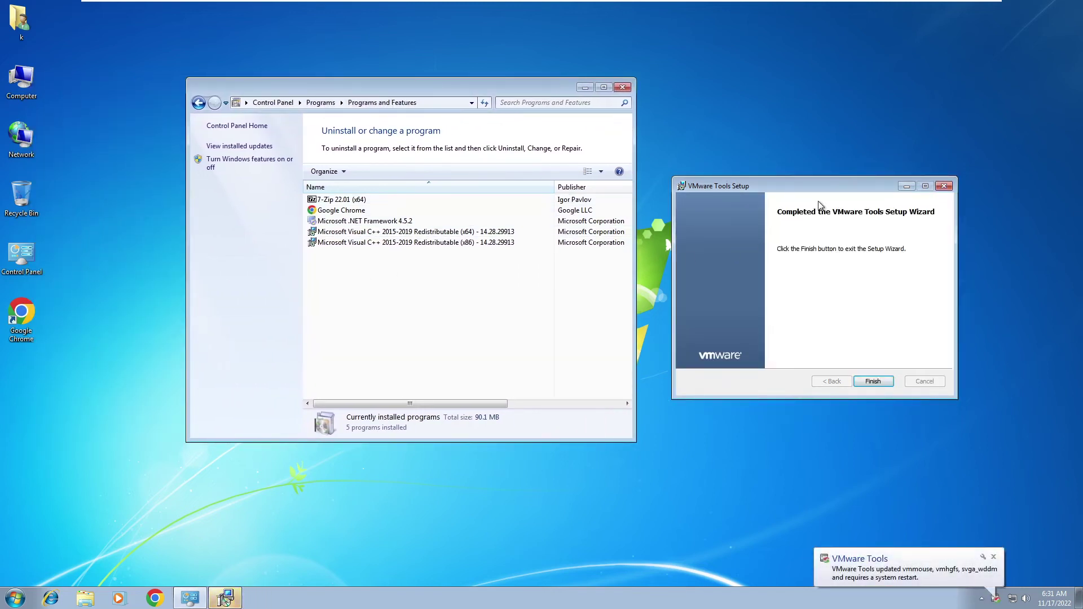
# - Finish the VMware Tools setup wizard and move the restart prompt clear of the installed programs list
pyautogui.click(814, 188)
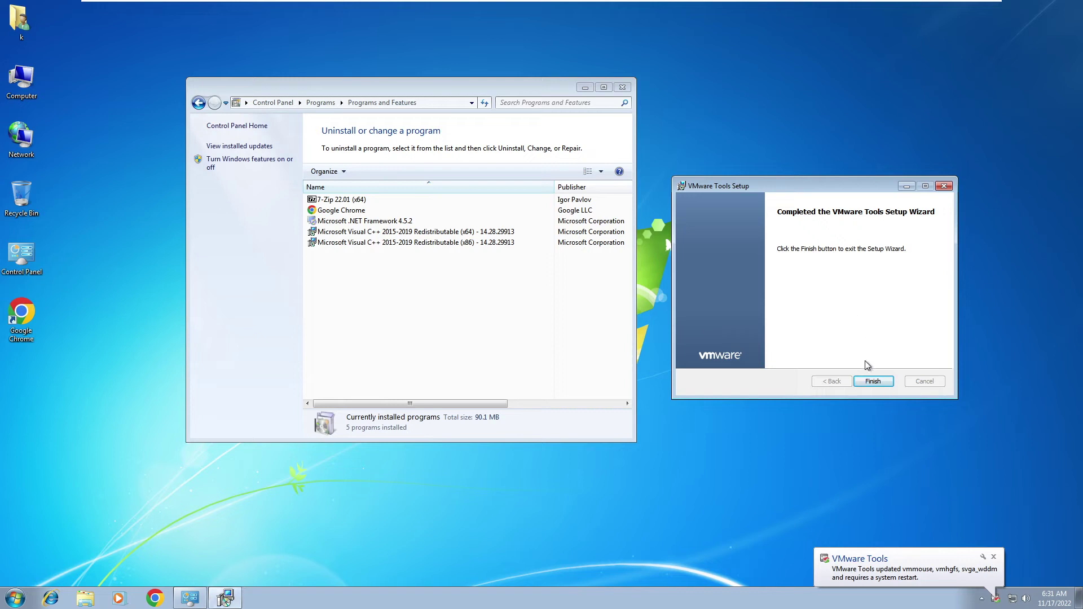
pyautogui.click(872, 382)
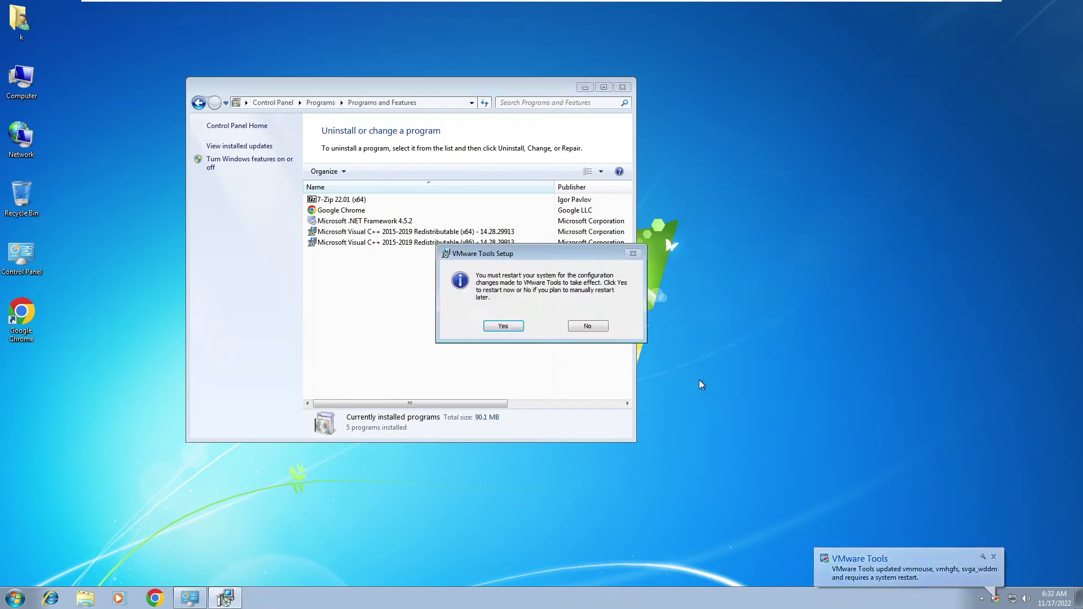
pyautogui.moveTo(503, 261); pyautogui.dragTo(725, 234)
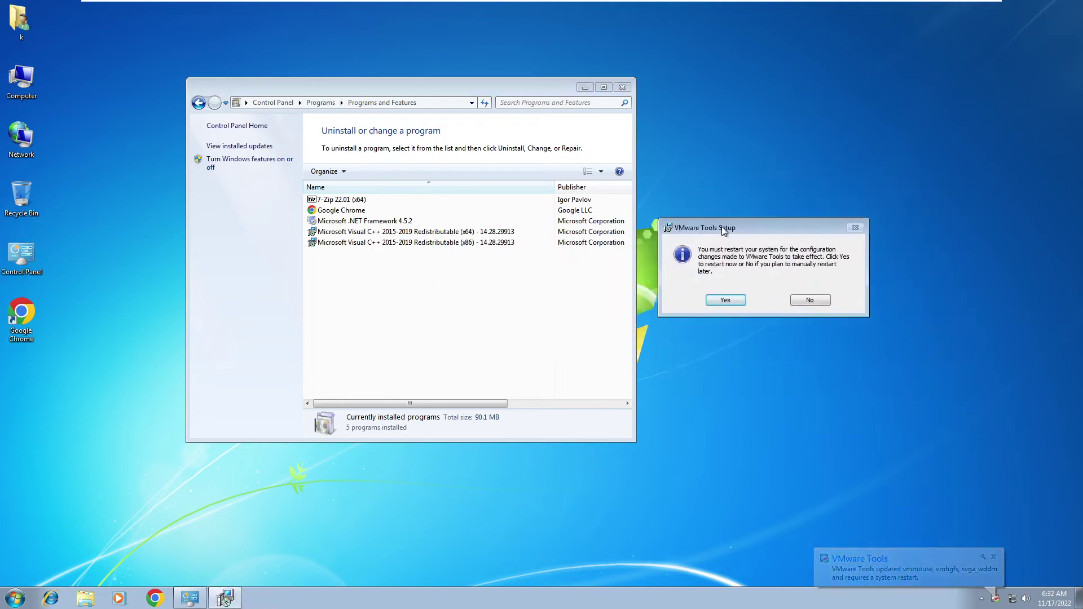
# - Refresh the installed programs list, check the VMware Tools entry, and close the list
pyautogui.rightClick(376, 284)
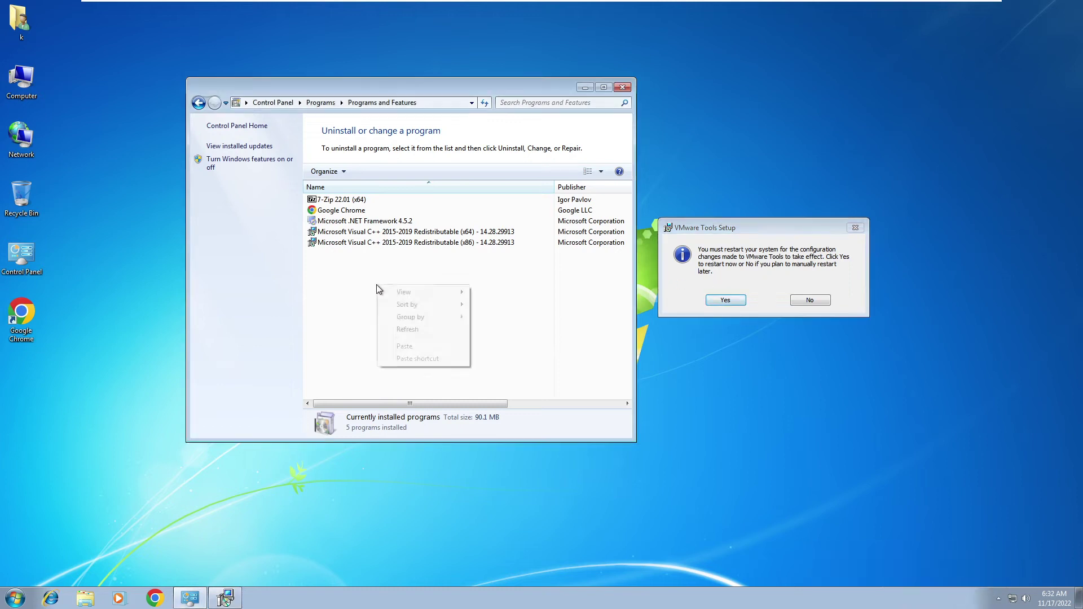
pyautogui.click(405, 329)
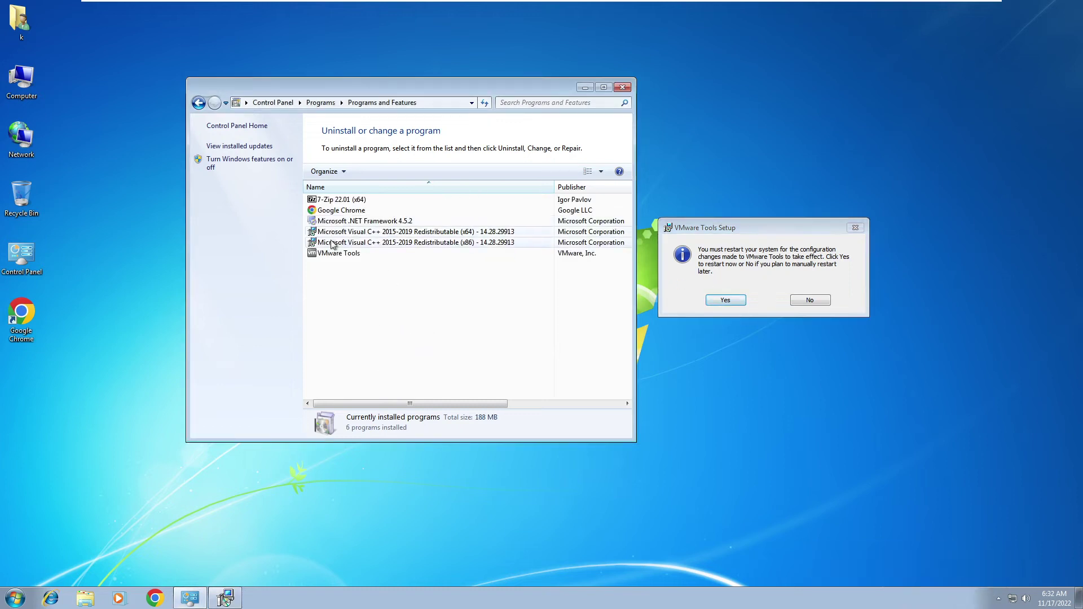
pyautogui.click(384, 255)
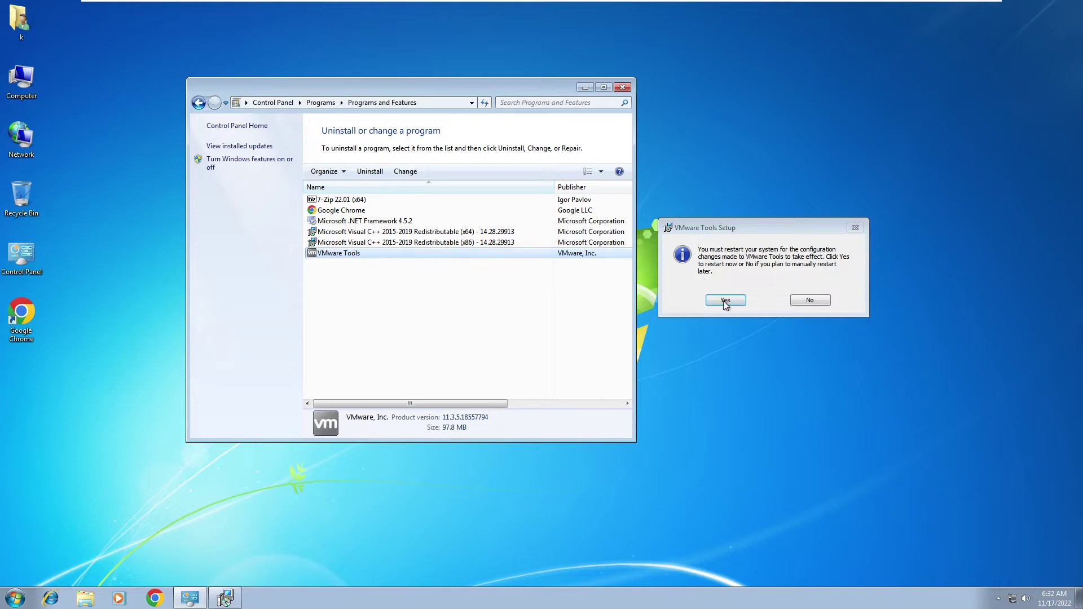
pyautogui.click(620, 87)
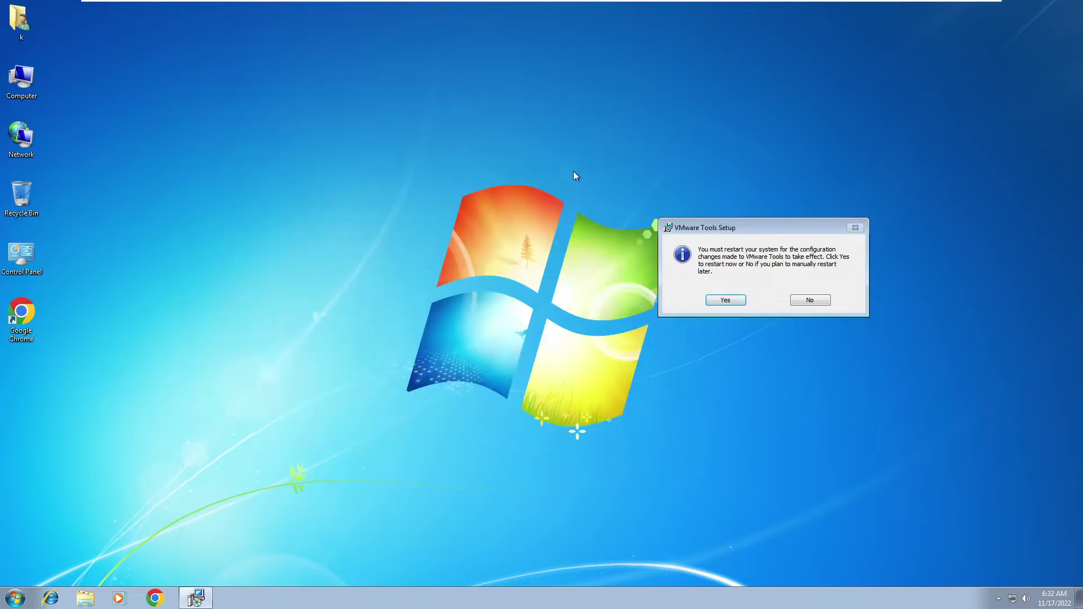
# - Restart Windows 7 to apply VMware Tools, and take the virtual machine out of full screen beside the host desktop icons
pyautogui.click(719, 300)
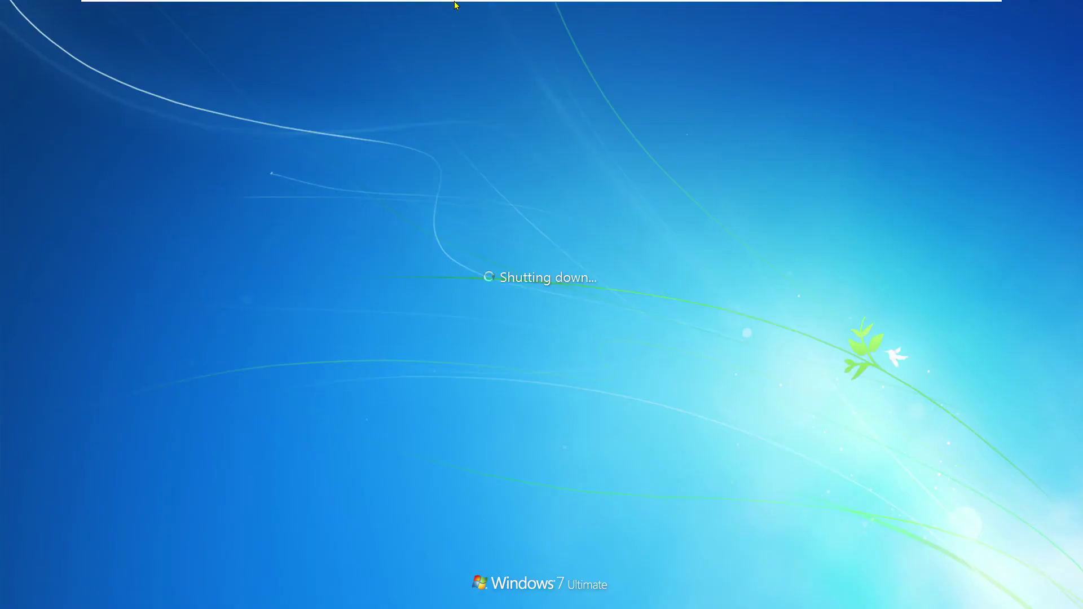
pyautogui.moveTo(456, 5)
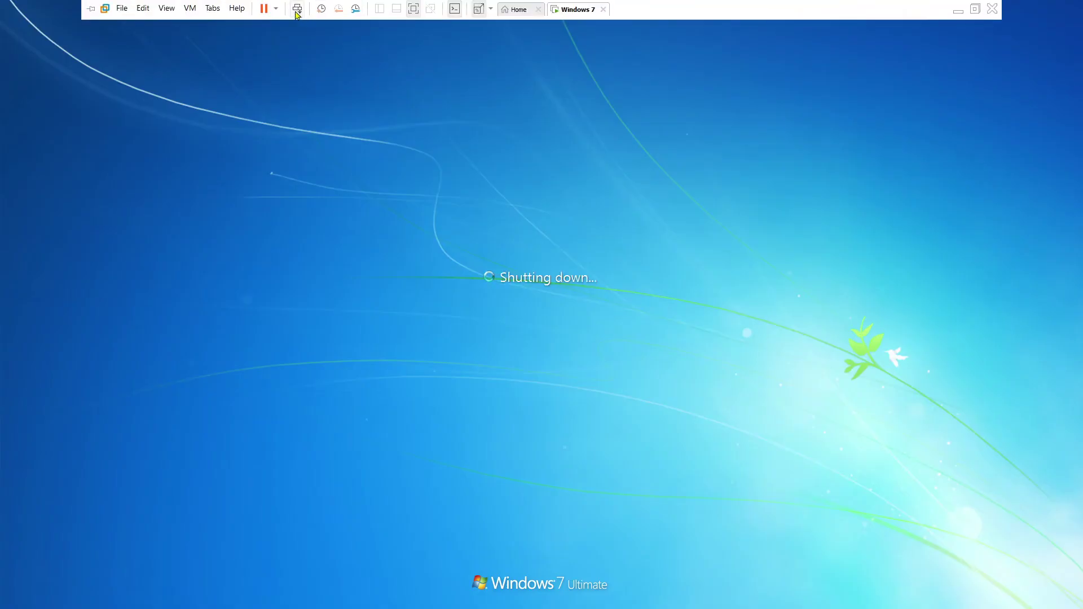
pyautogui.click(413, 9)
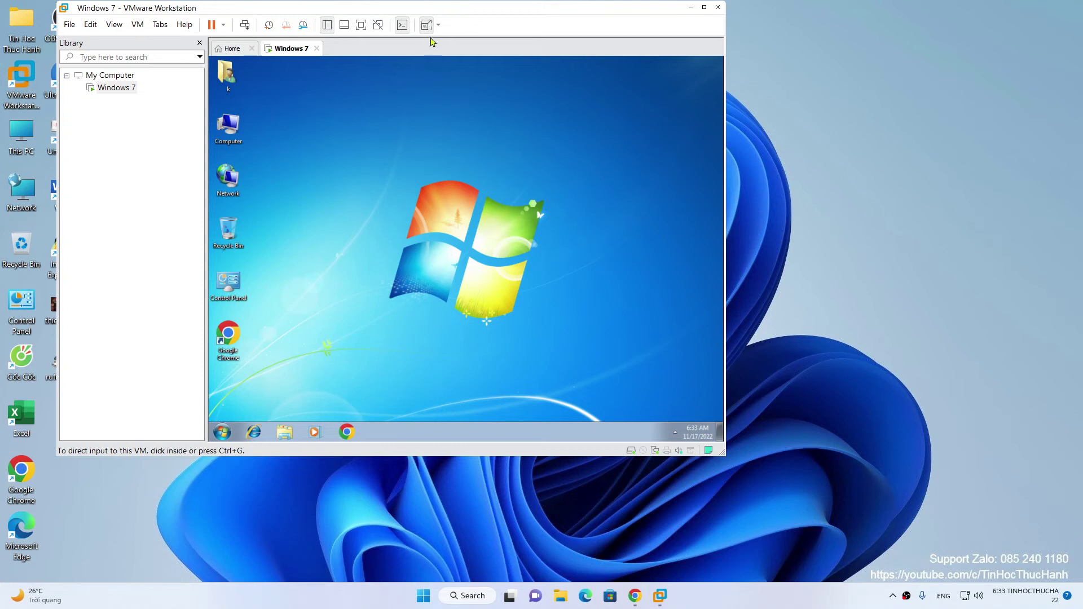
pyautogui.moveTo(383, 12); pyautogui.dragTo(588, 38)
pyautogui.click(489, 212)
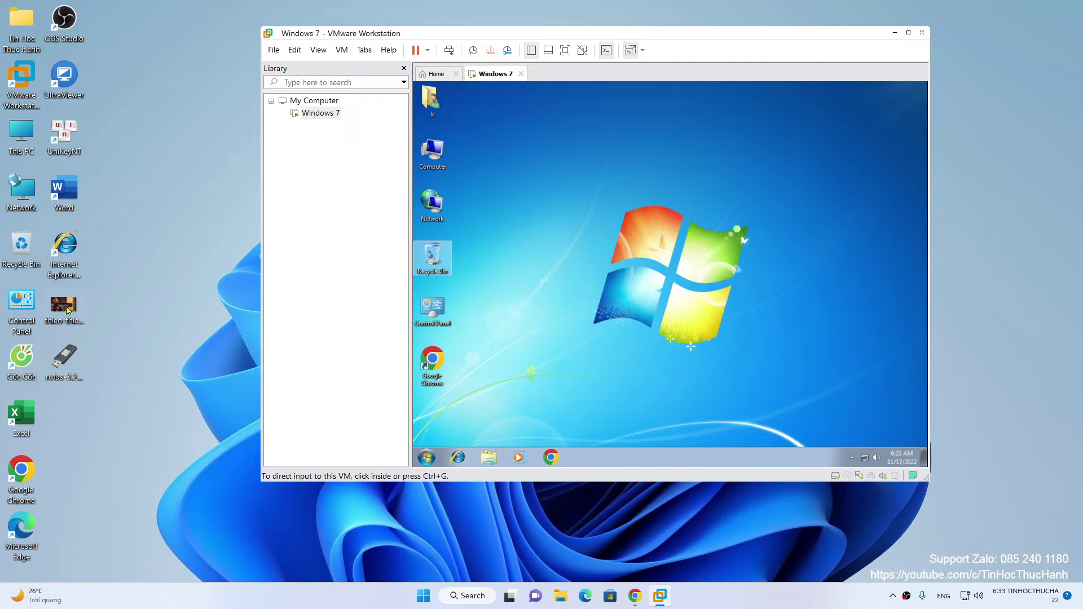
# - Transfer rufus-3.20 and the thien-thien-tuong-ky image directly from the host desktop onto the Windows 7 desktop
pyautogui.click(510, 297)
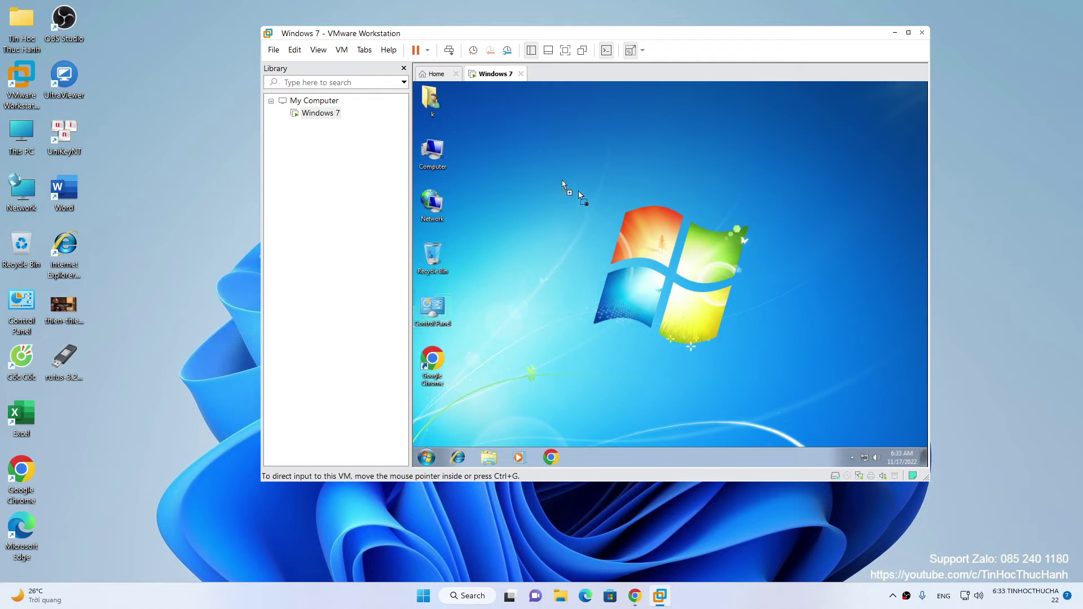
pyautogui.moveTo(564, 194); pyautogui.dragTo(593, 165)
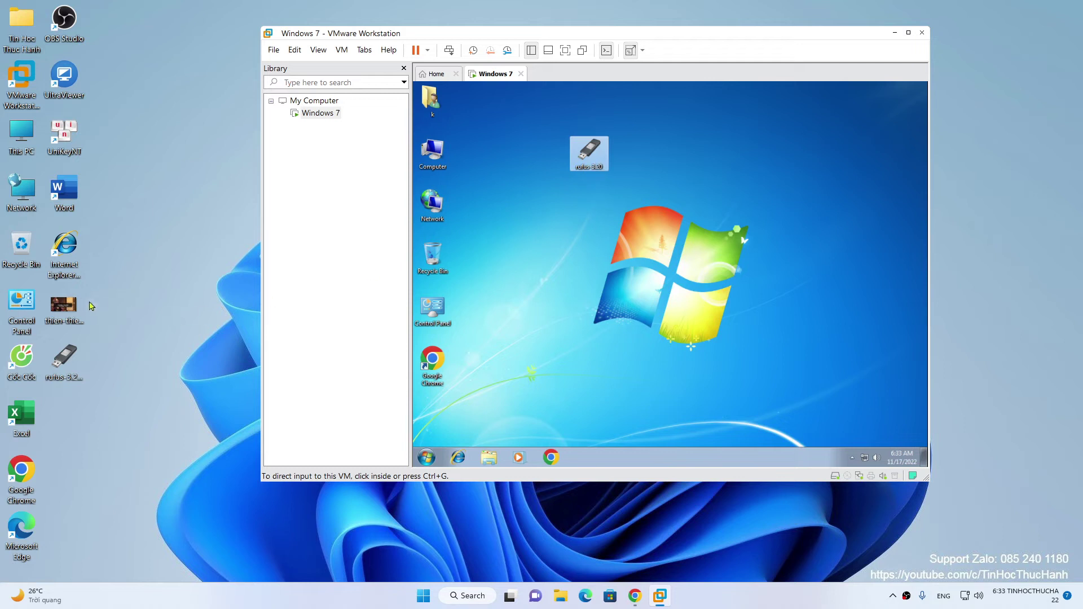
pyautogui.moveTo(60, 307); pyautogui.dragTo(550, 265)
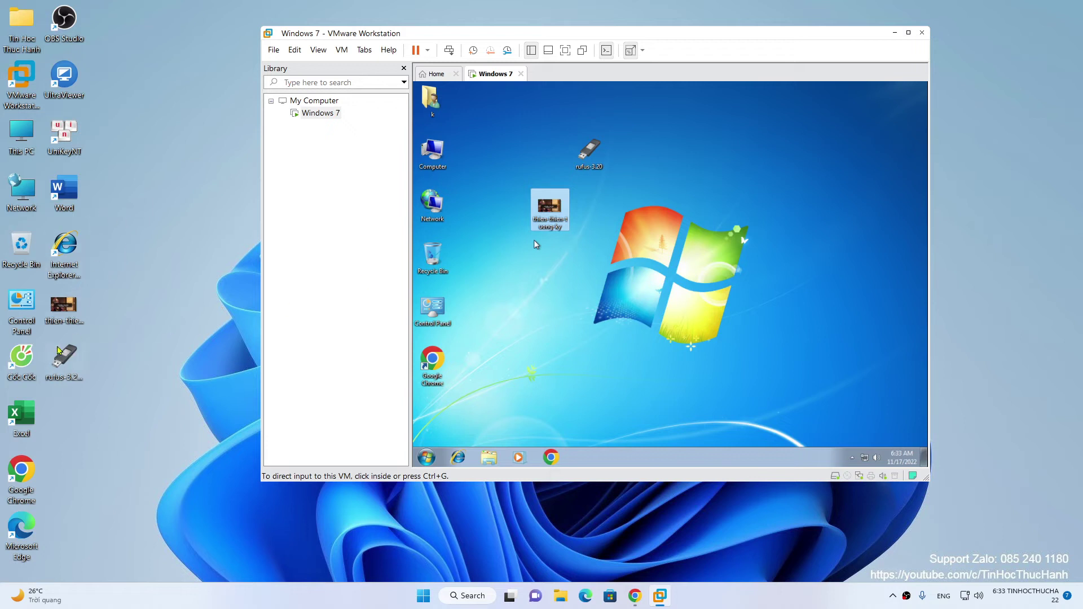
# - Copy rufus-3.20.exe from the host, paste it onto the full-screen Windows 7 desktop replacing the existing file, and reposition its icon
pyautogui.rightClick(59, 350)
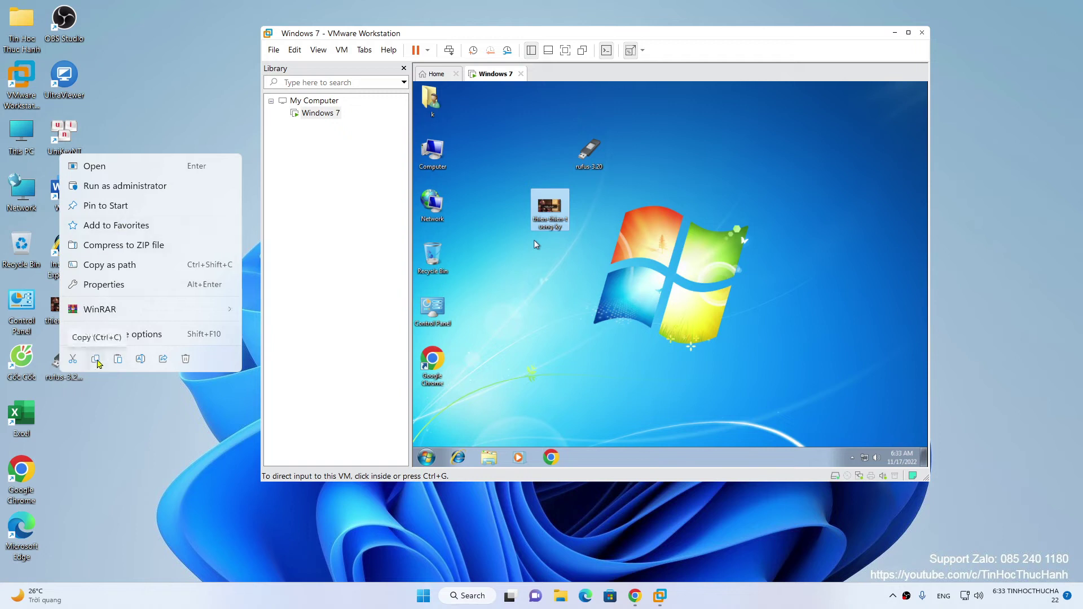
pyautogui.click(96, 360)
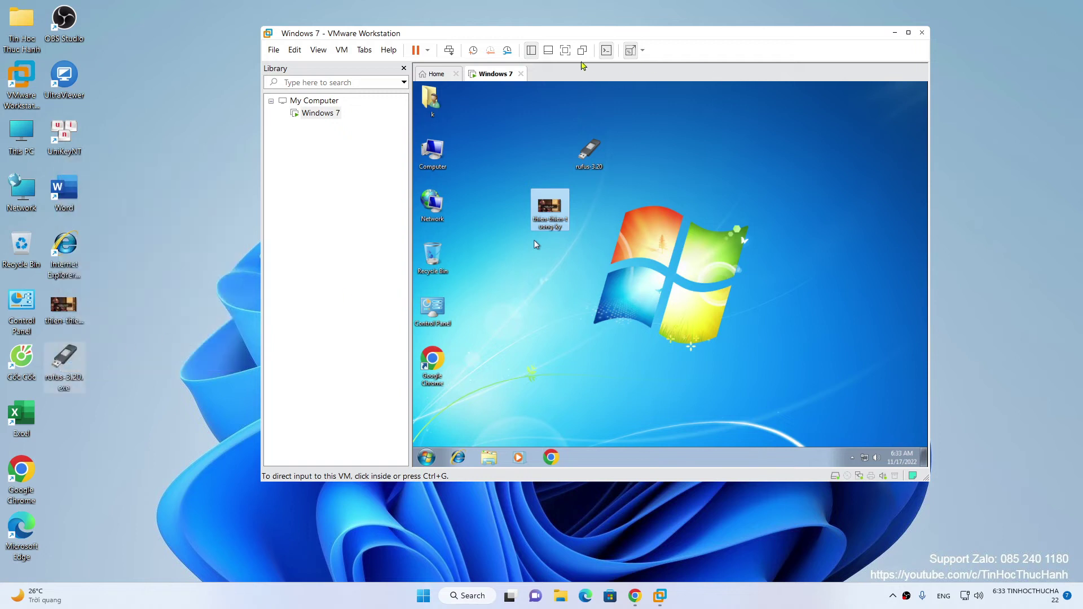
pyautogui.click(565, 51)
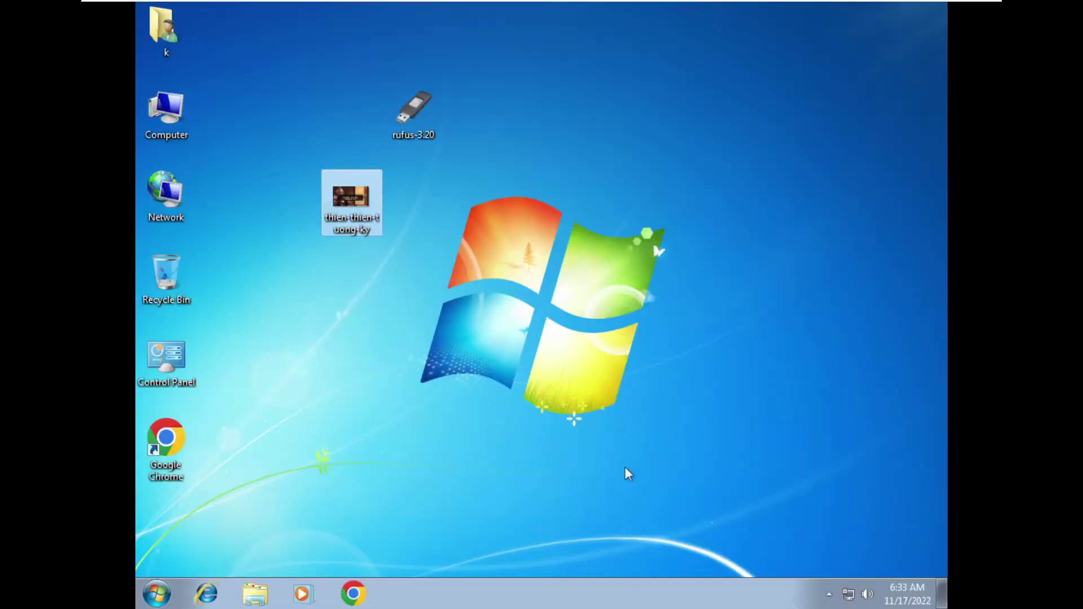
pyautogui.rightClick(542, 361)
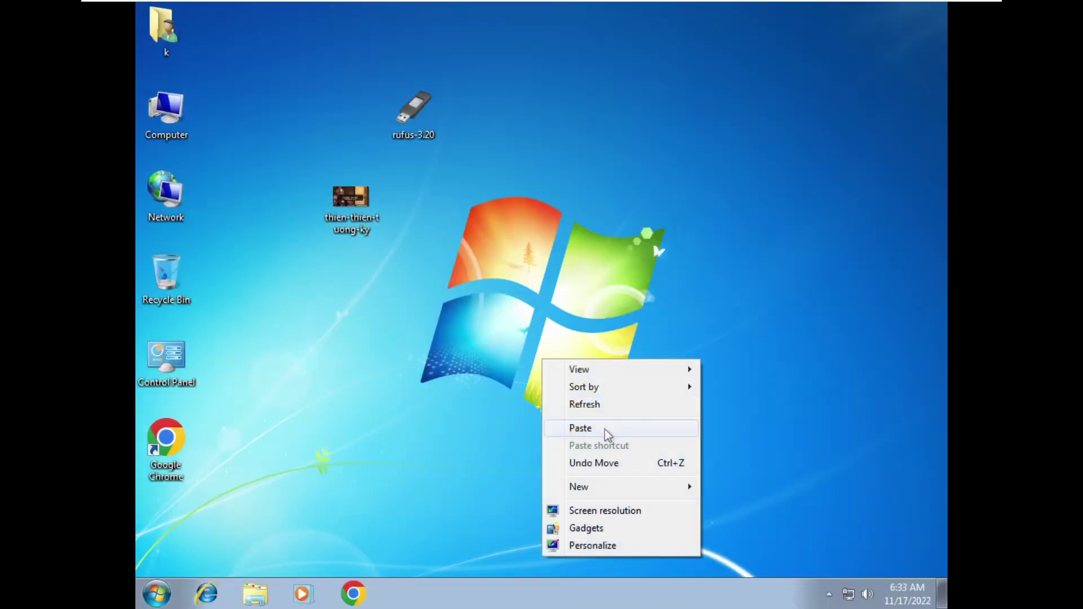
pyautogui.click(581, 428)
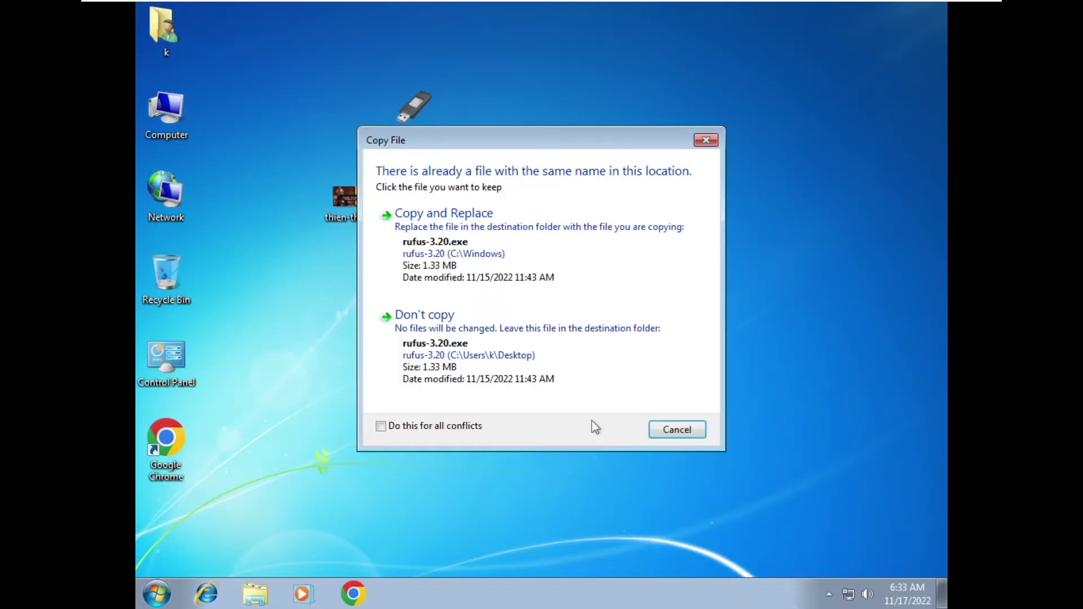
pyautogui.click(482, 241)
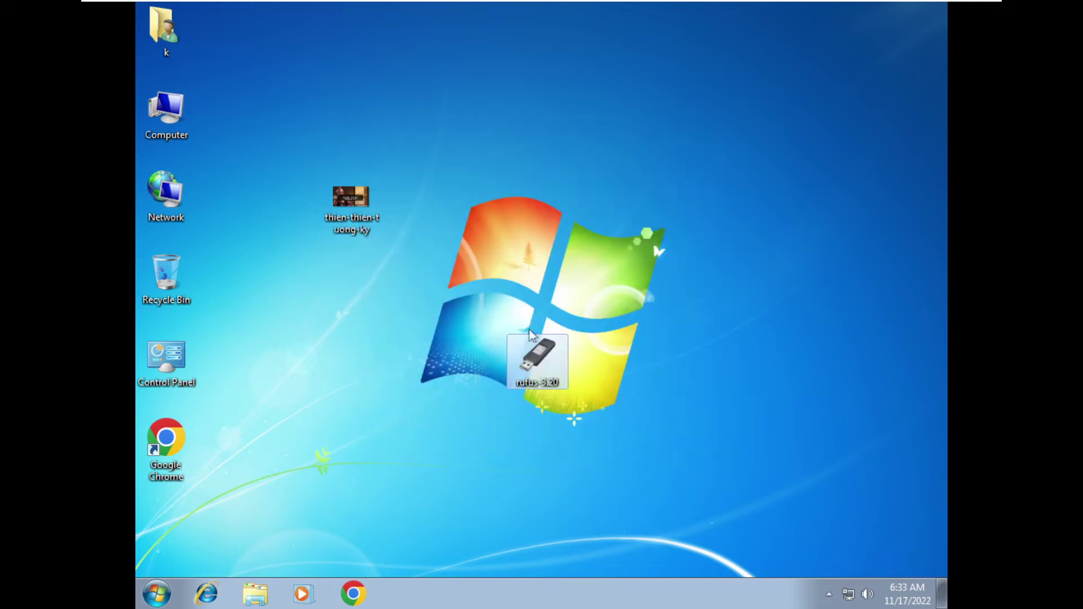
pyautogui.moveTo(550, 339); pyautogui.dragTo(621, 175)
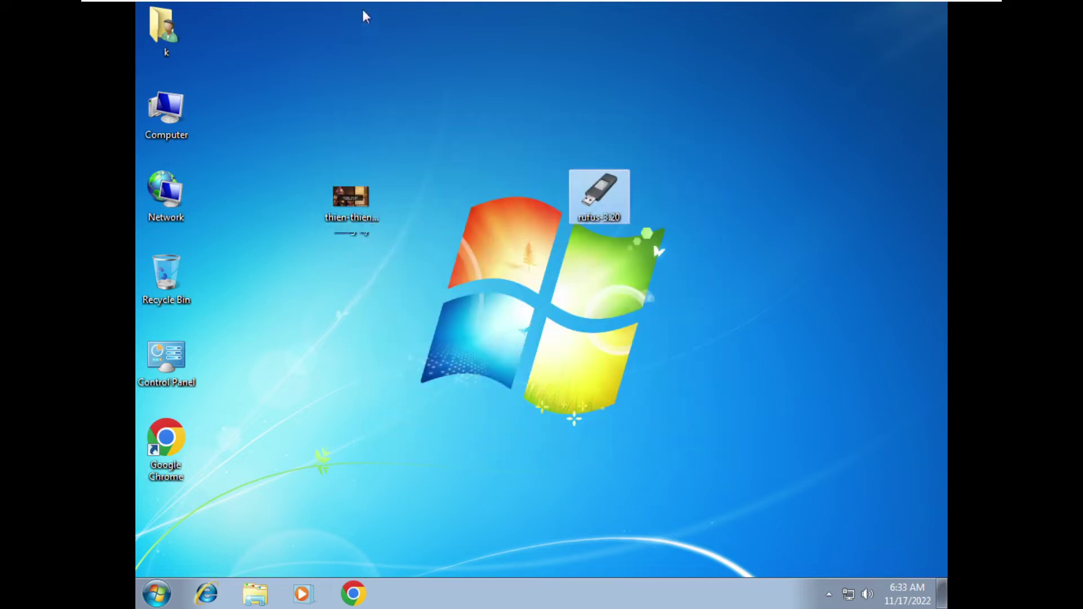
# - Exit full screen mode, then enlarge the VMware Workstation window and reposition it on the host desktop
pyautogui.moveTo(420, 4)
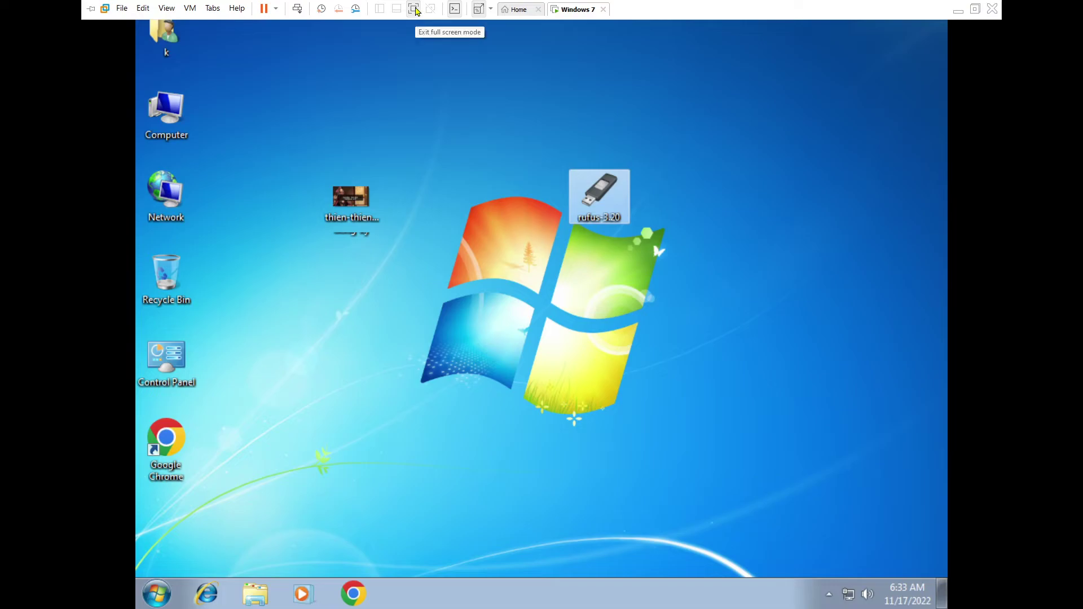
pyautogui.click(420, 9)
pyautogui.moveTo(527, 38); pyautogui.dragTo(466, 31)
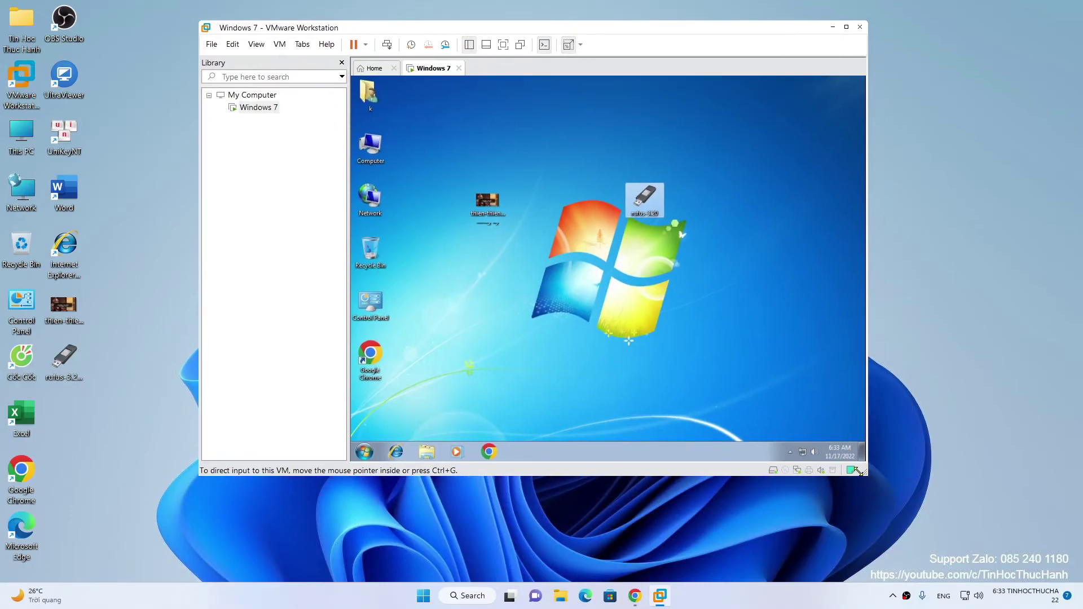
pyautogui.moveTo(852, 474); pyautogui.dragTo(912, 523)
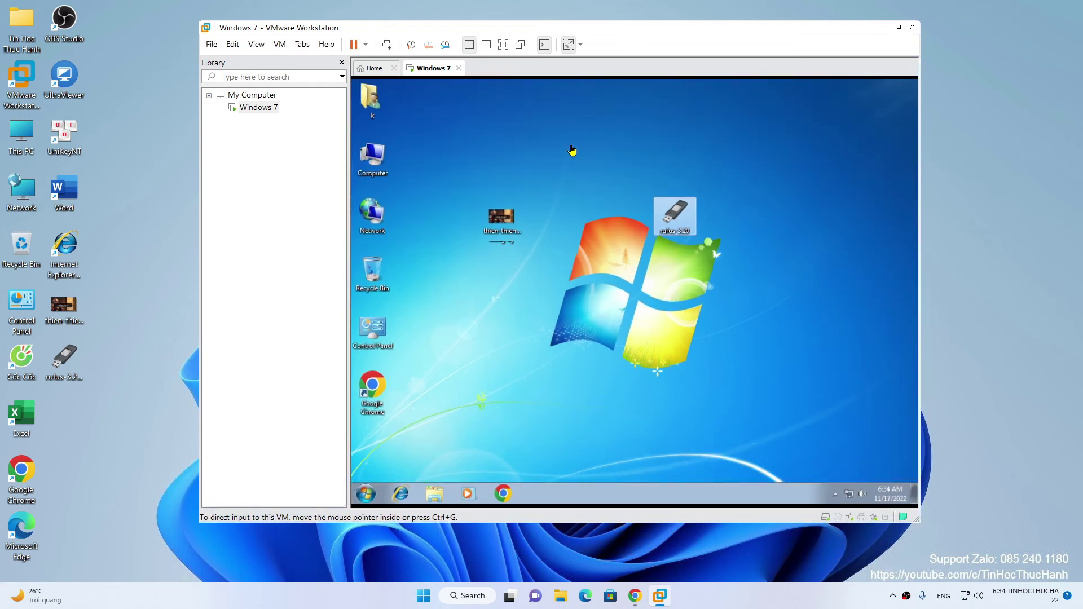
pyautogui.moveTo(566, 30); pyautogui.dragTo(527, 20)
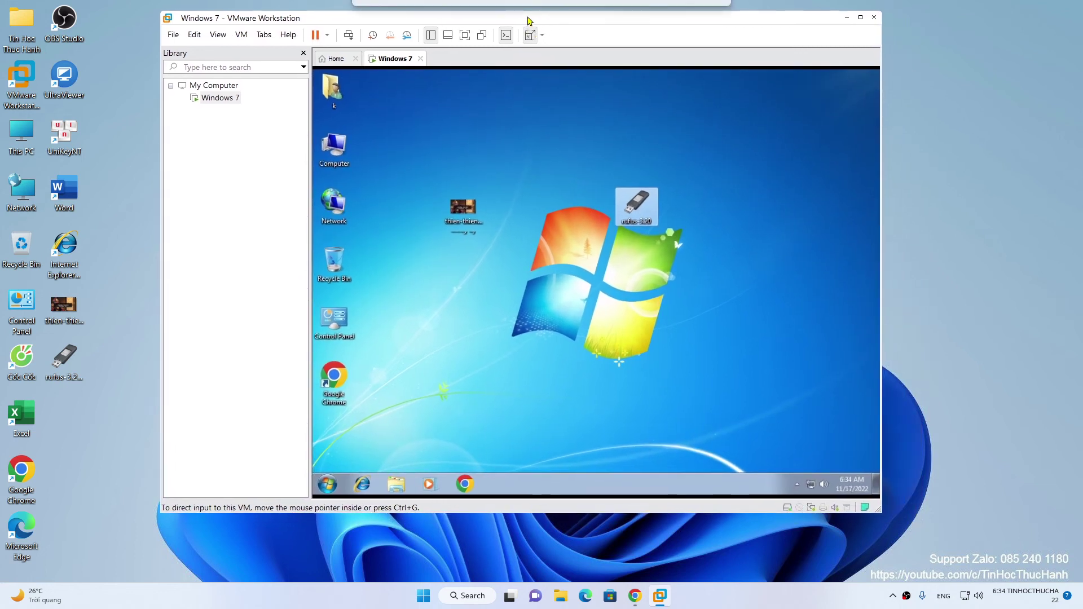